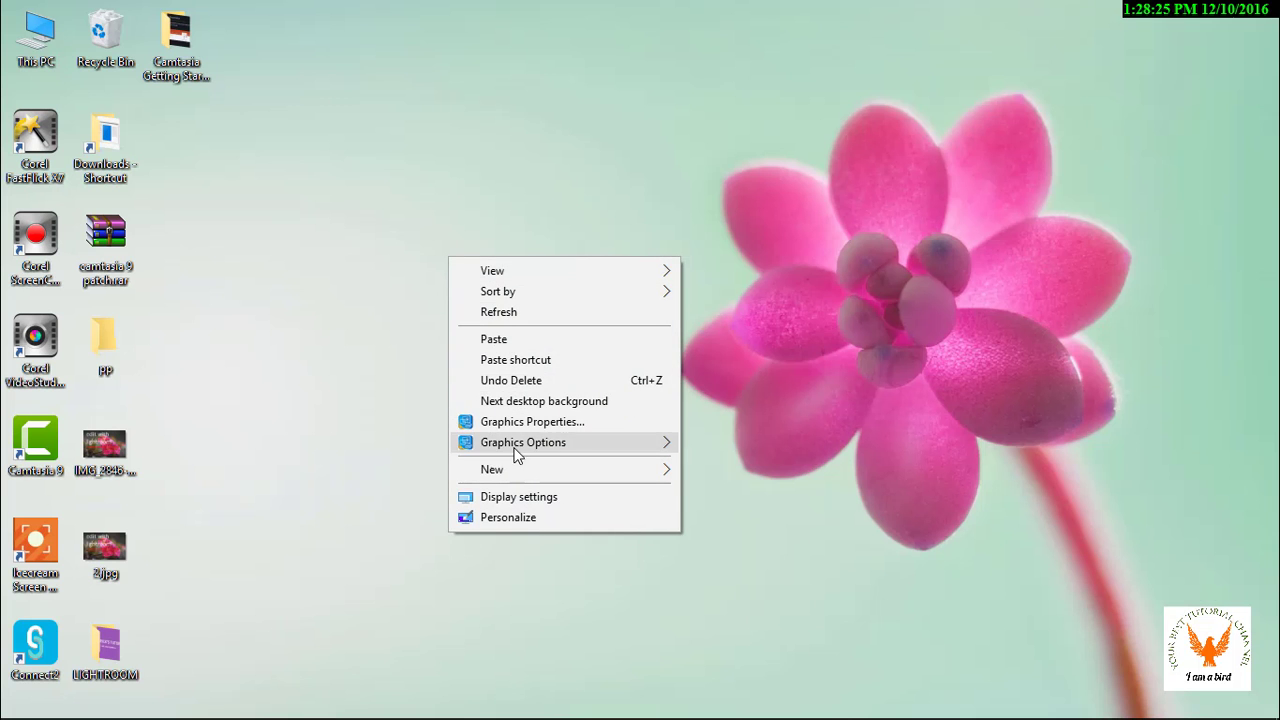
Create a new Microsoft Excel Worksheet on the desktop and type the name tutorial.
{"action": "mouse_move", "coordinate": [518, 473]}
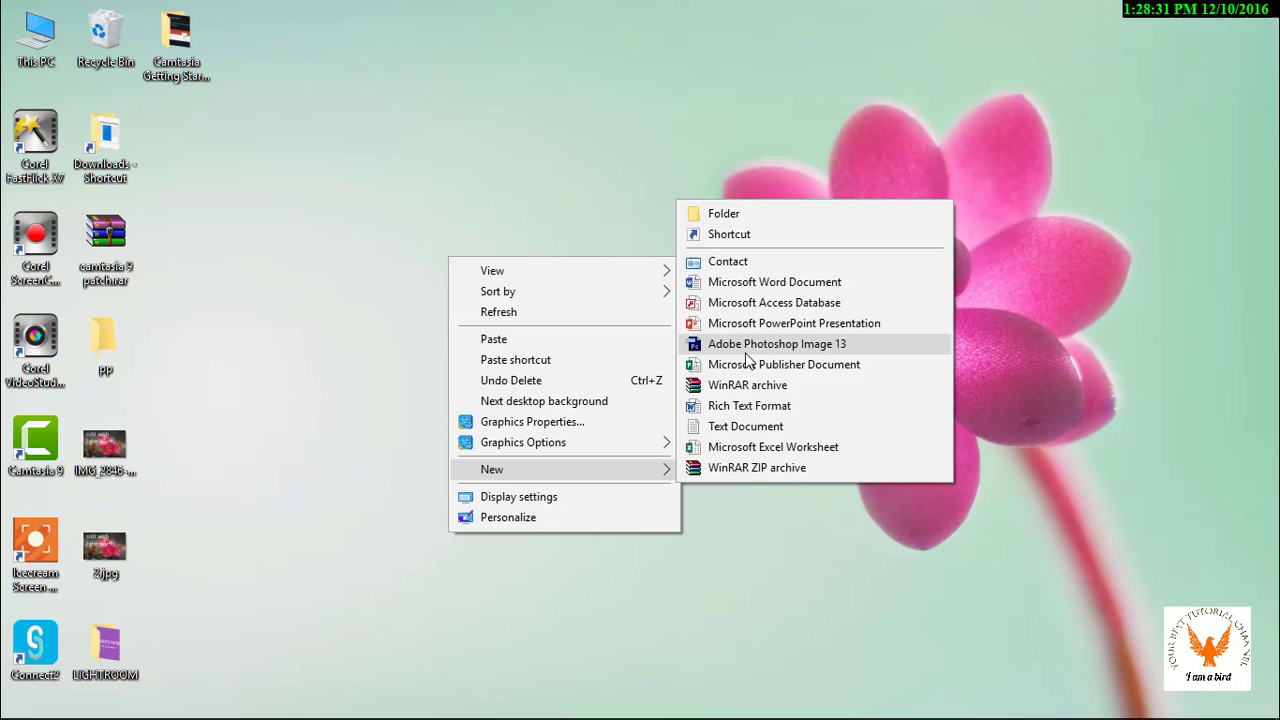
{"action": "left_click", "coordinate": [751, 447]}
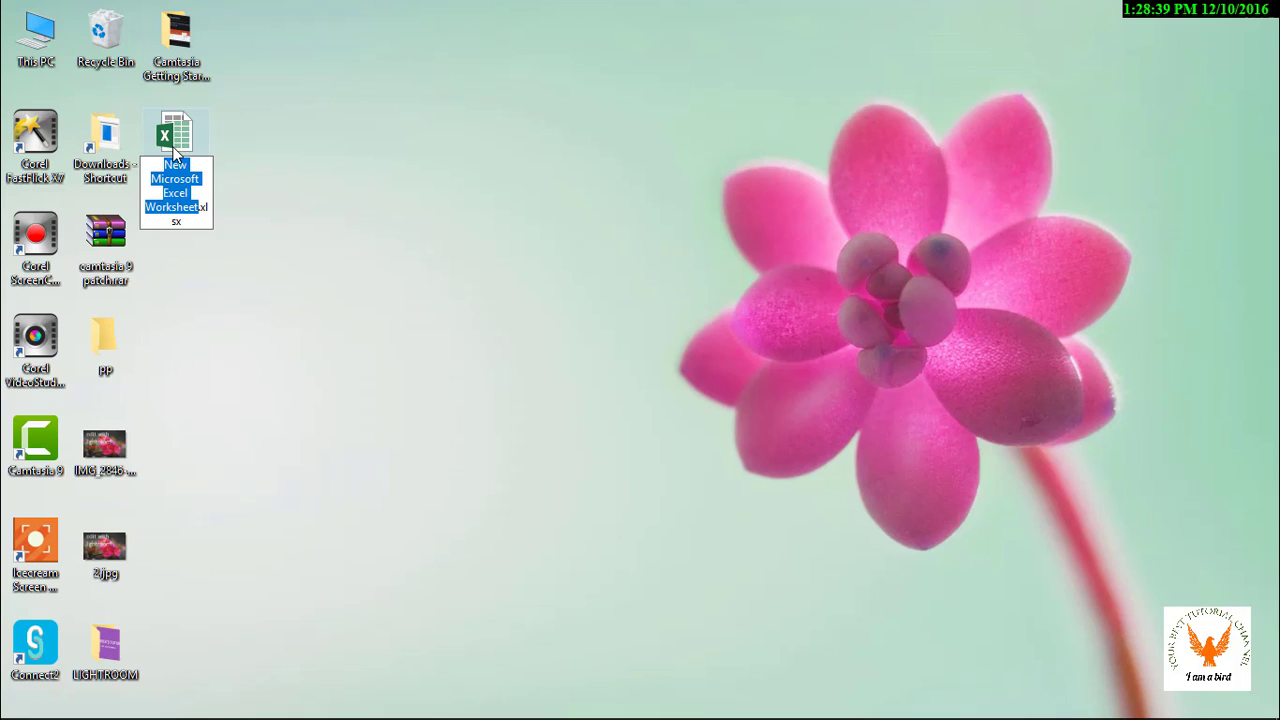
{"action": "type", "text": "tutorial"}
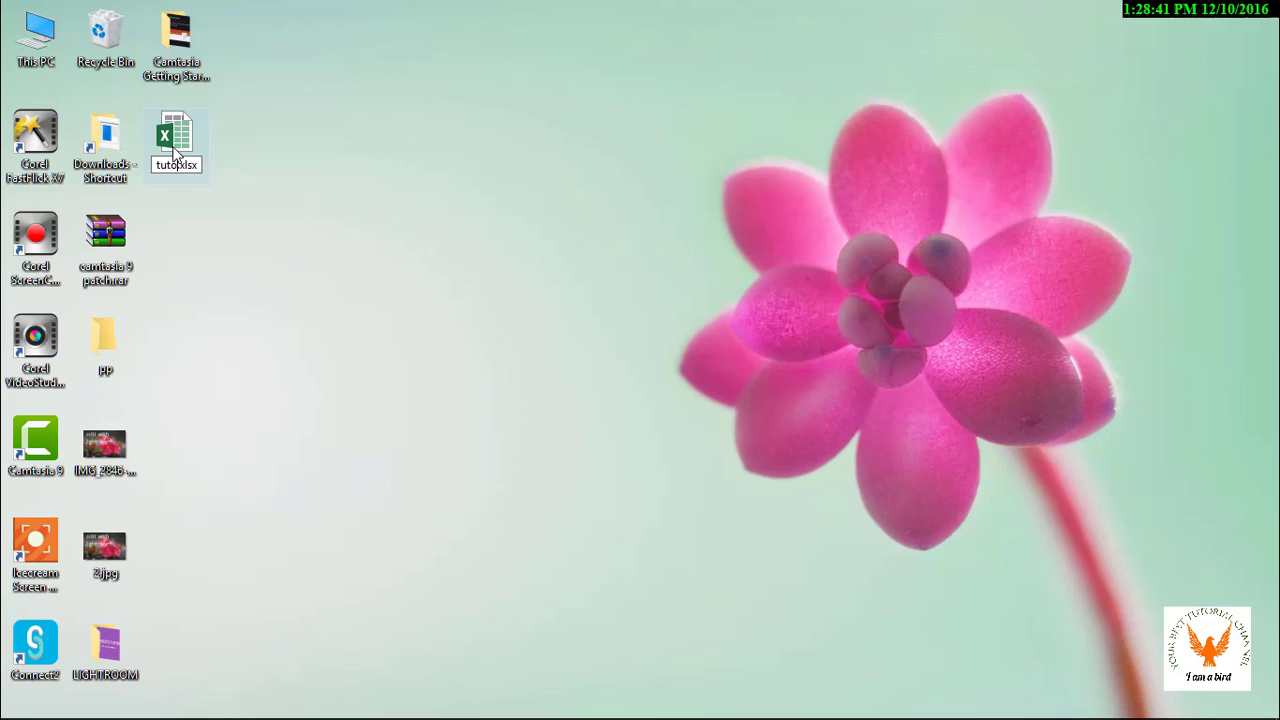
{"action": "type", "text": "al"}
Confirm the tutorial.xlsx name, maximize its window, and start a blank workbook from File > New.
{"action": "key", "text": "Return"}
{"action": "key", "text": "Return"}
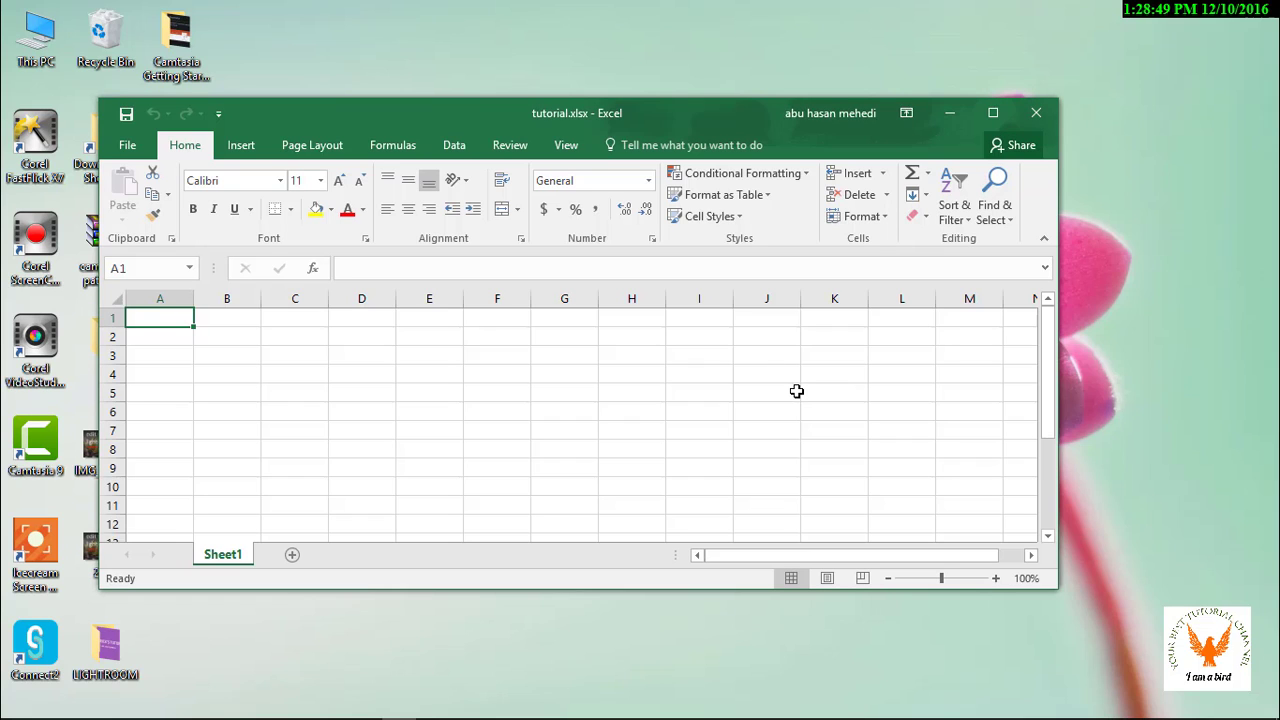
{"action": "left_click", "coordinate": [993, 114]}
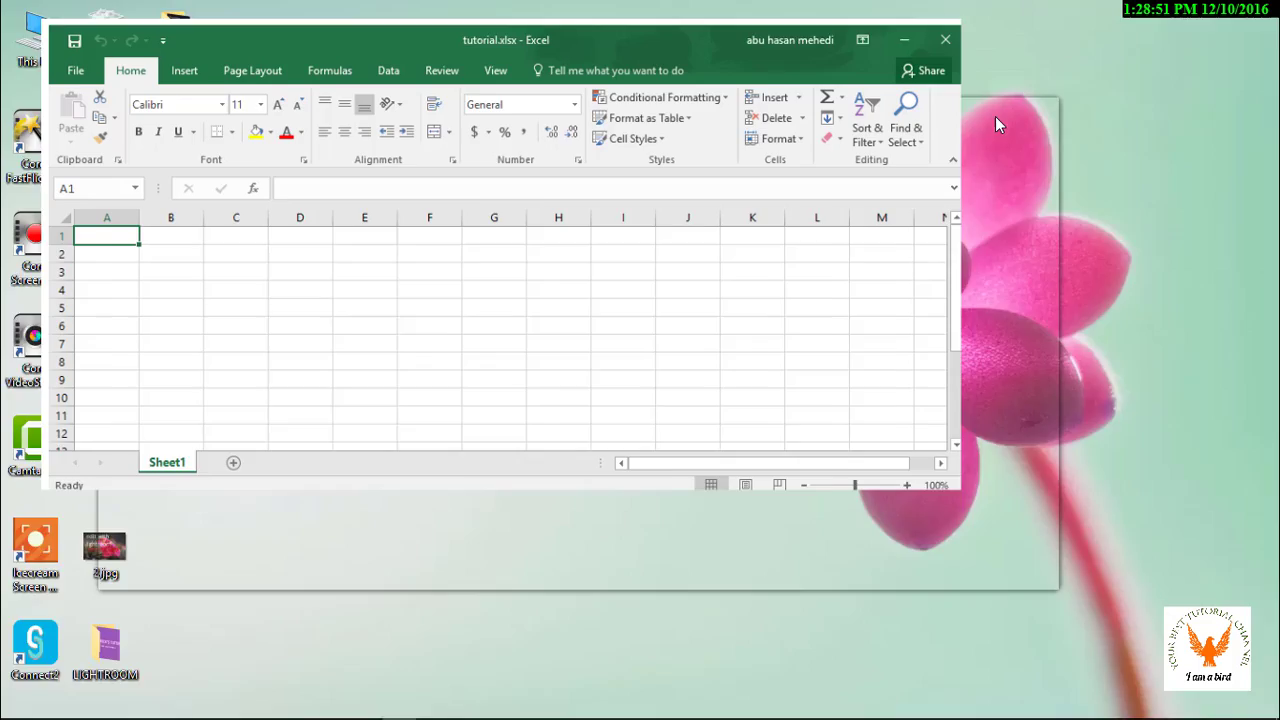
{"action": "left_click", "coordinate": [29, 50]}
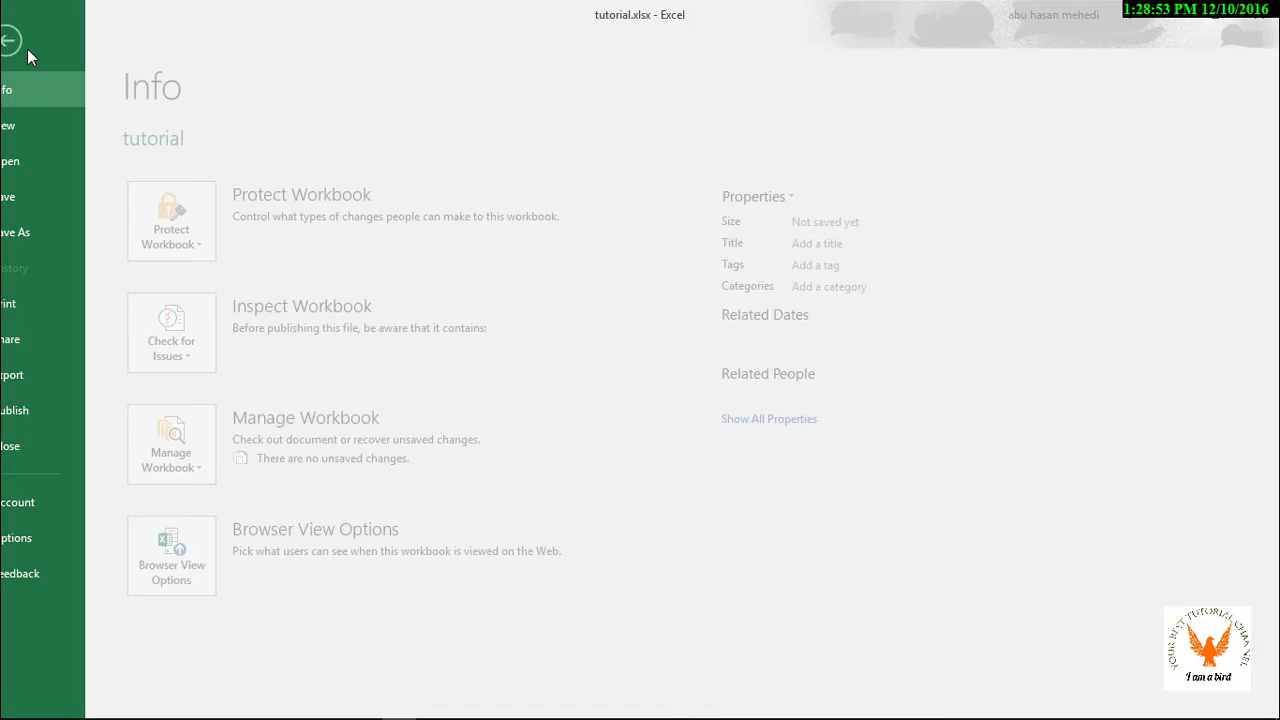
{"action": "left_click", "coordinate": [46, 129]}
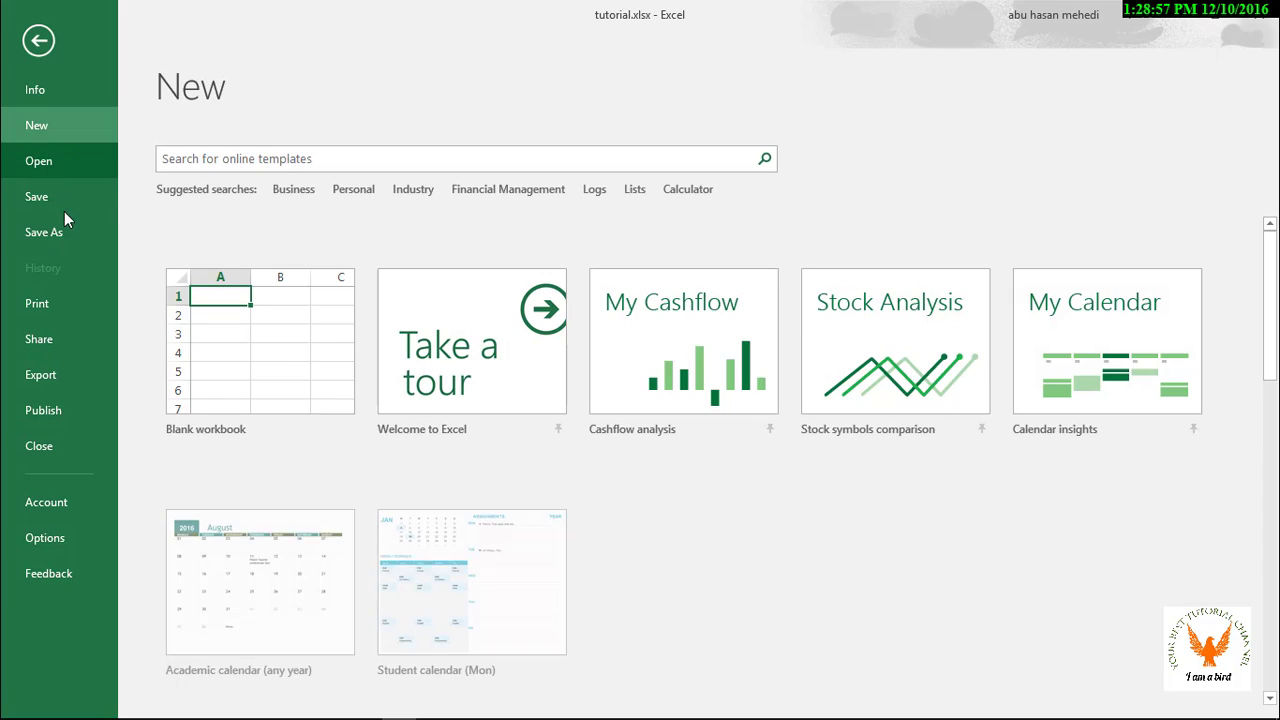
{"action": "left_click", "coordinate": [252, 339]}
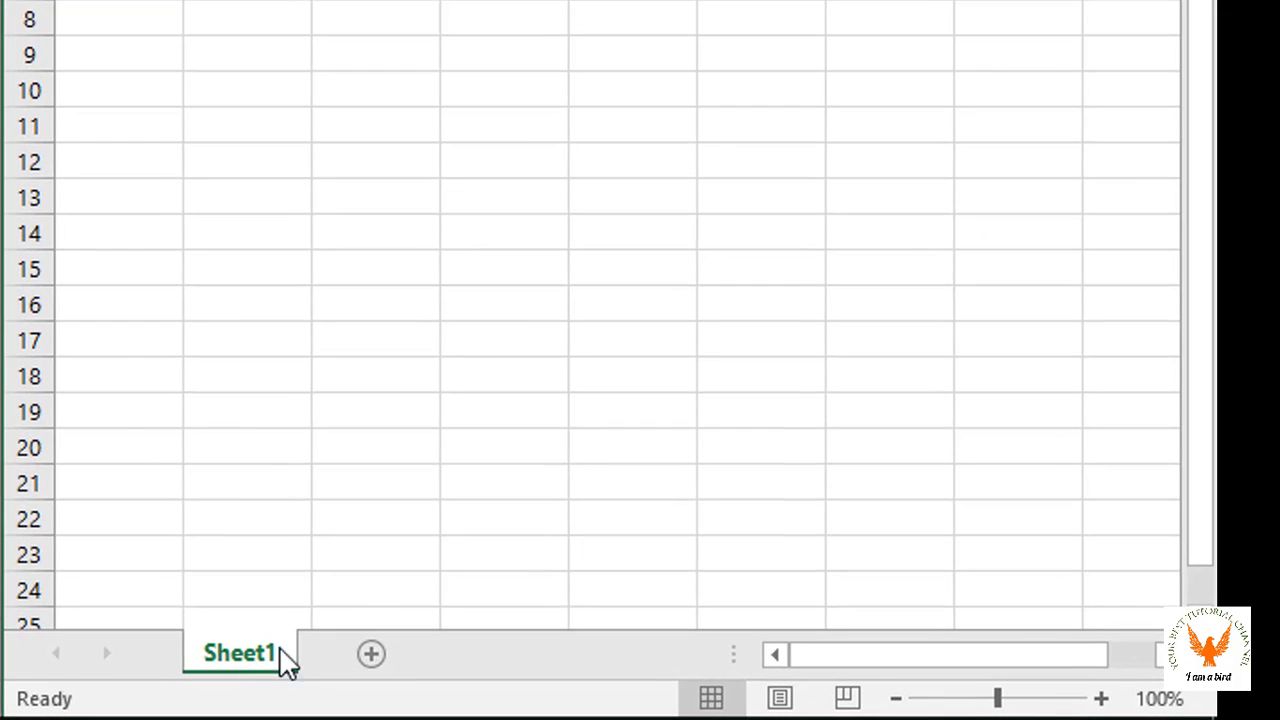
Add Sheet2 and Sheet3, check each new tab, and return to Sheet1.
{"action": "left_click", "coordinate": [571, 667]}
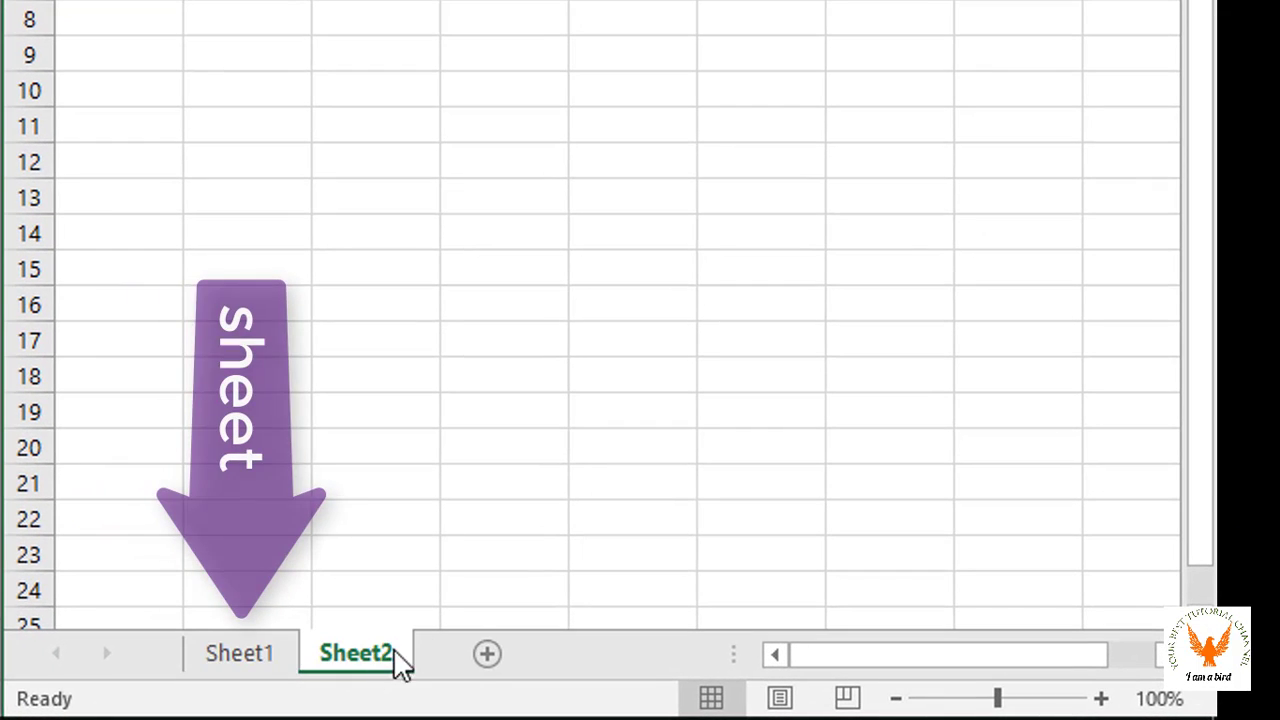
{"action": "left_click", "coordinate": [482, 662]}
{"action": "left_click", "coordinate": [252, 670]}
{"action": "left_click", "coordinate": [350, 654]}
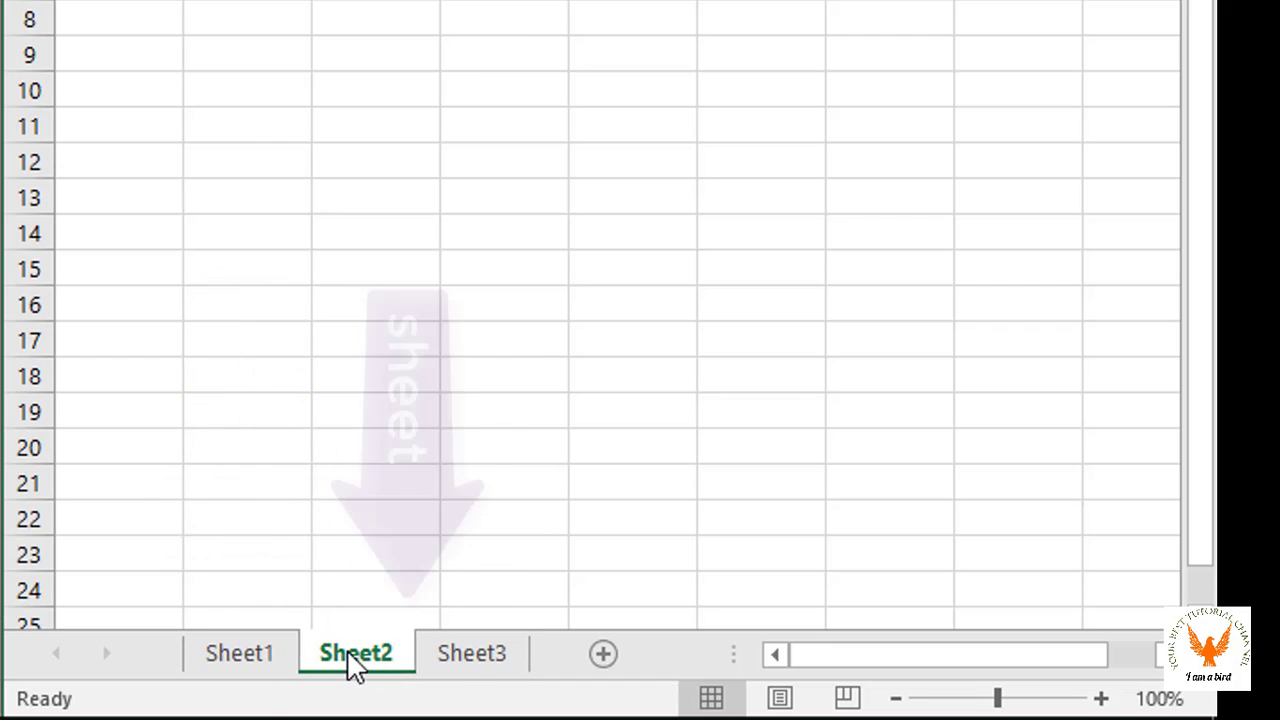
{"action": "left_click", "coordinate": [462, 652]}
{"action": "left_click", "coordinate": [245, 656]}
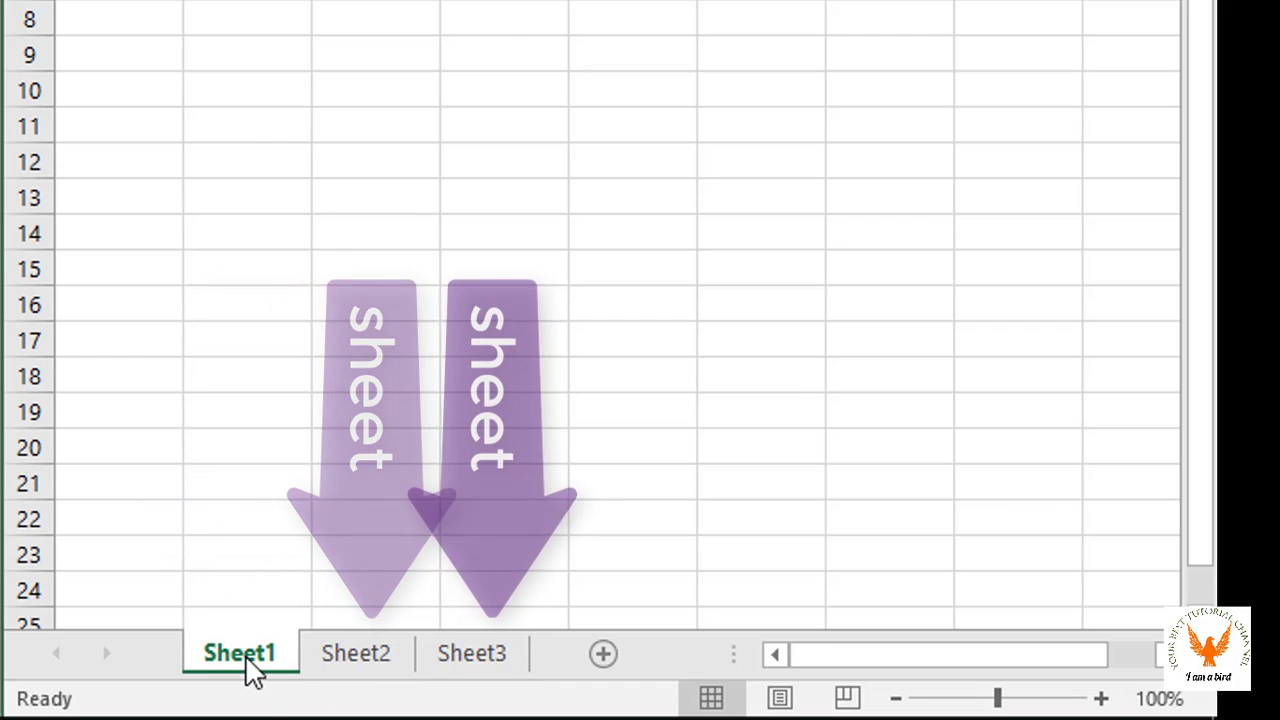
Rename the Sheet1 tab to t1 using its right-click Rename option.
{"action": "double_click", "coordinate": [245, 660]}
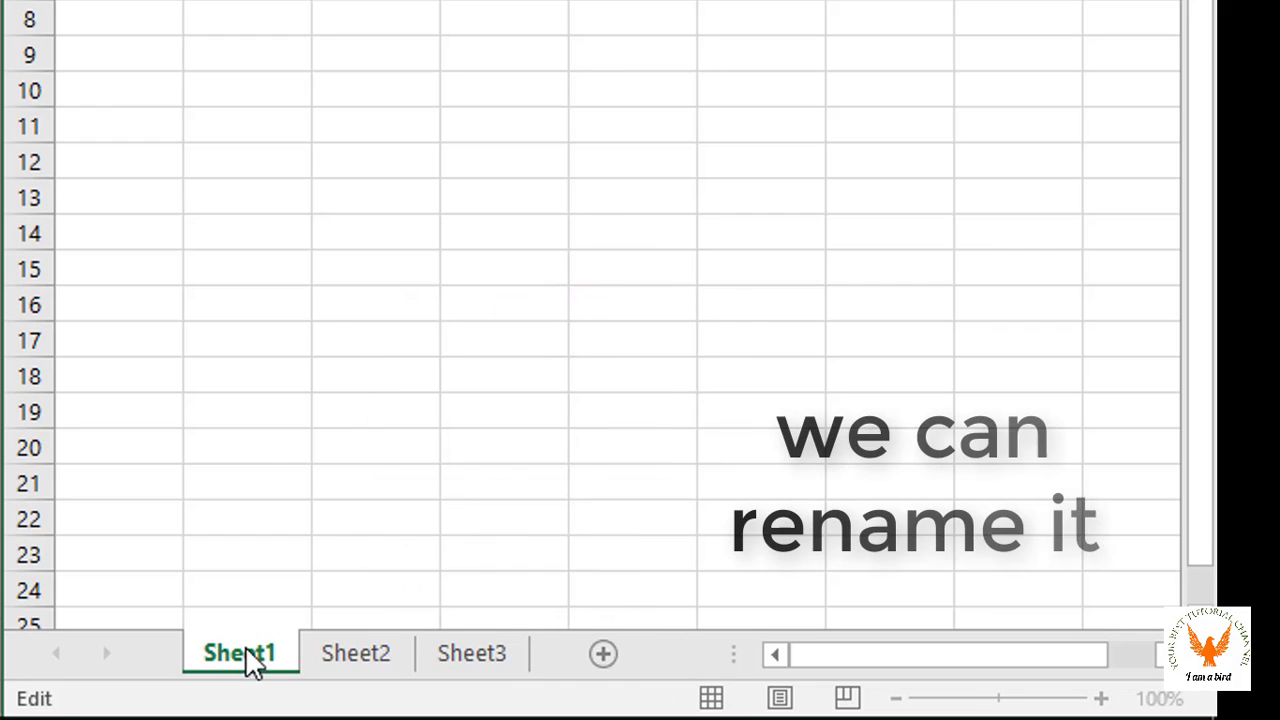
{"action": "right_click", "coordinate": [245, 655]}
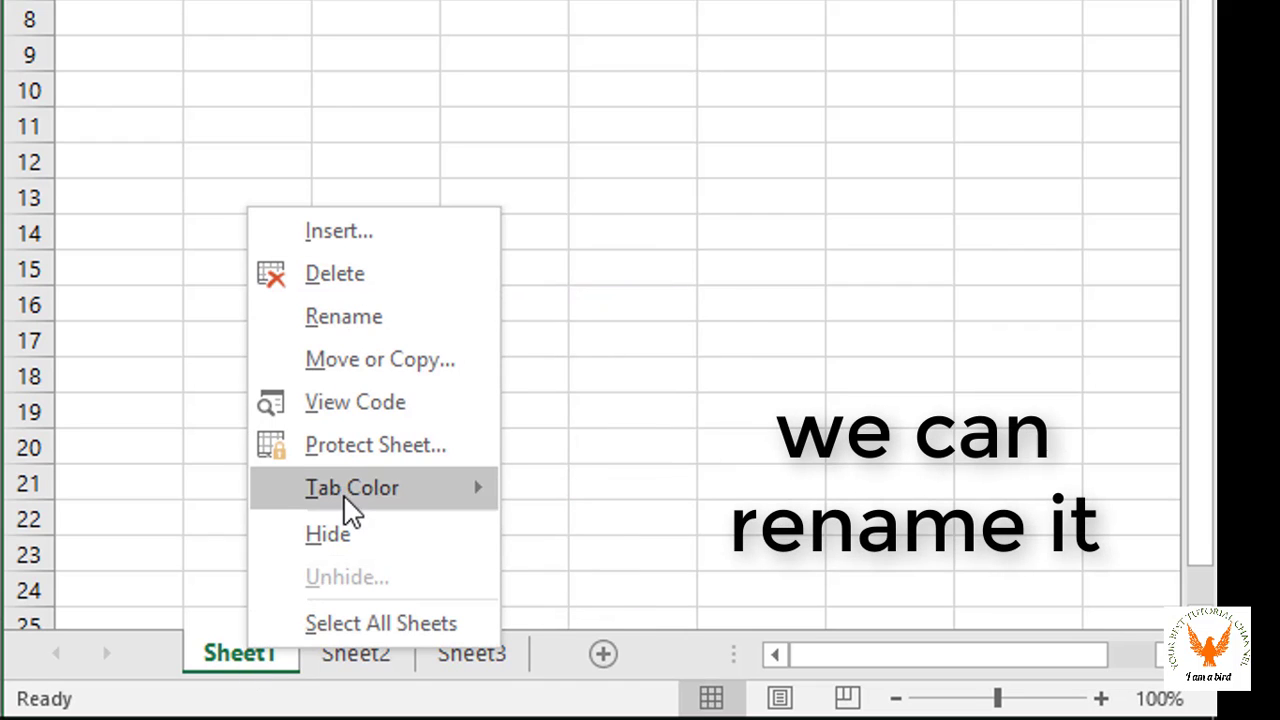
{"action": "left_click", "coordinate": [333, 330]}
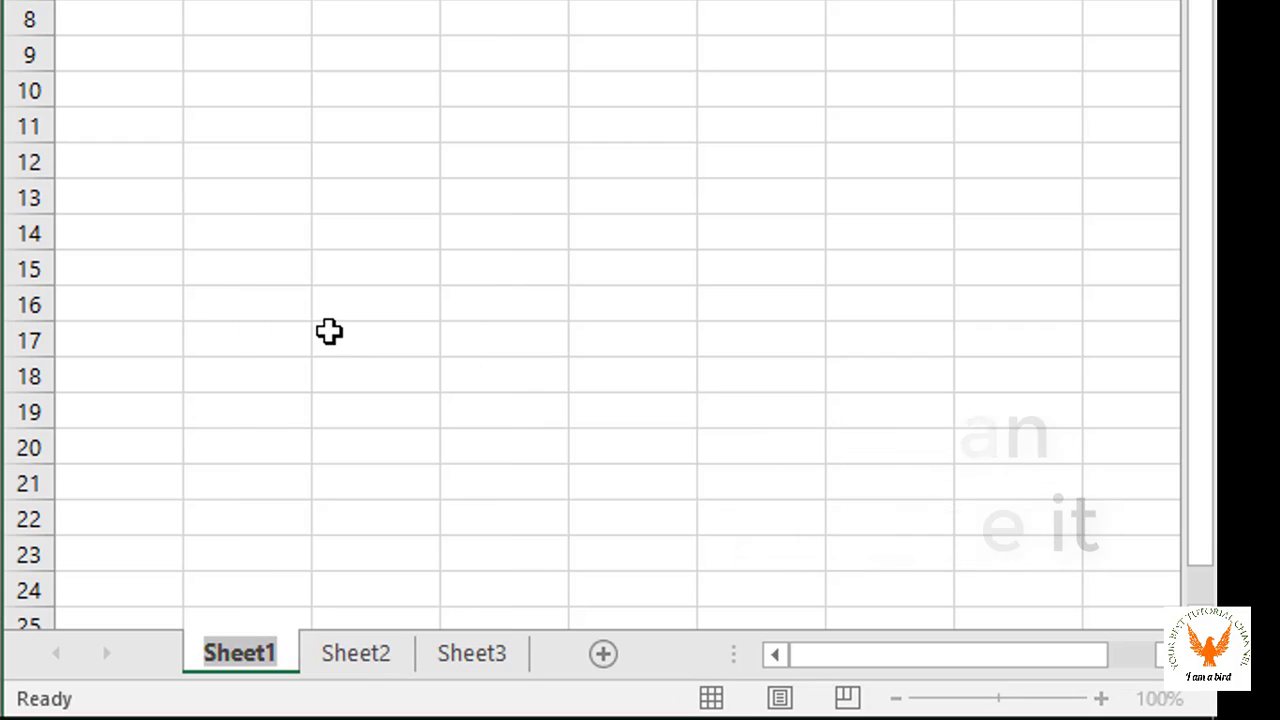
{"action": "type", "text": "t1"}
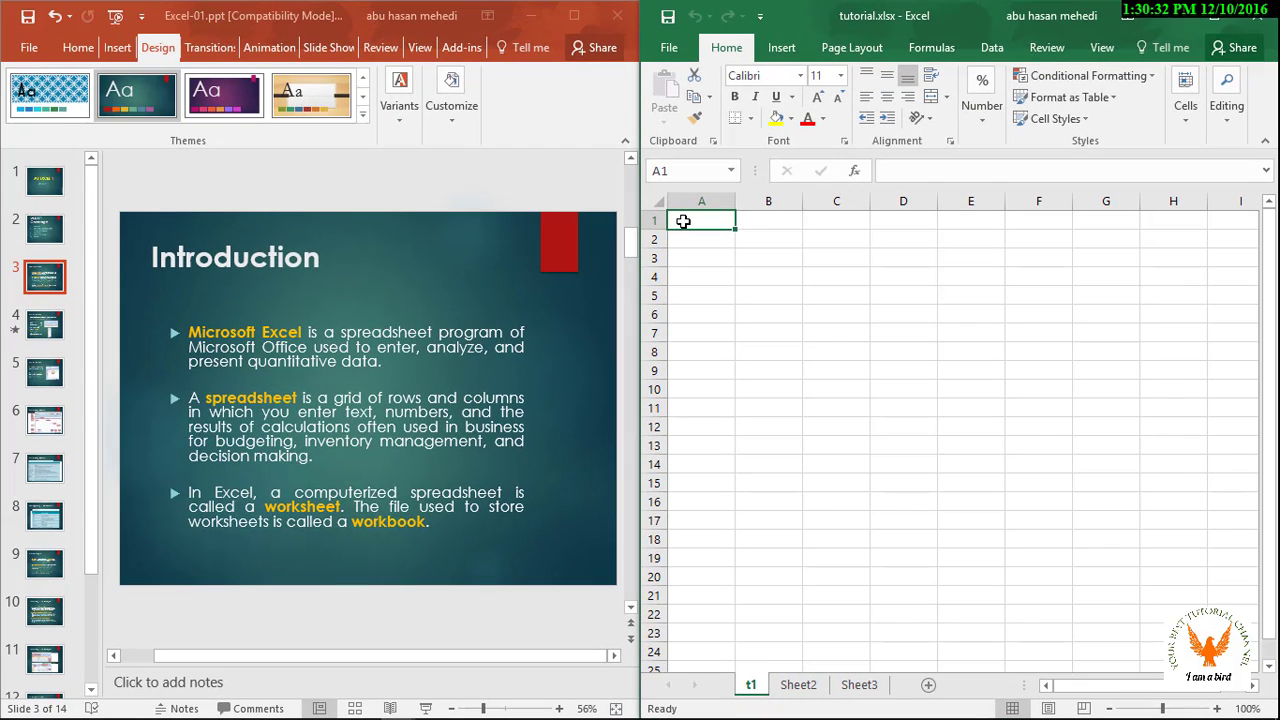
{"action": "left_click", "coordinate": [492, 441]}
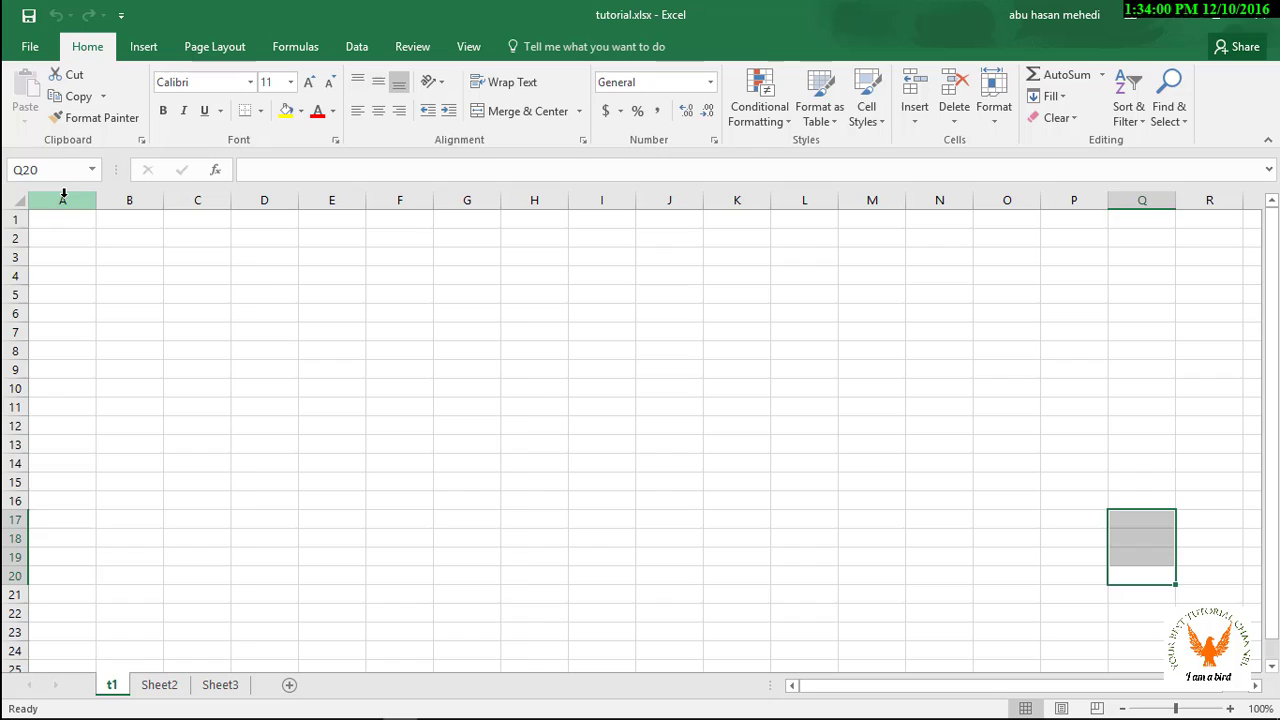
{"action": "left_click", "coordinate": [63, 198]}
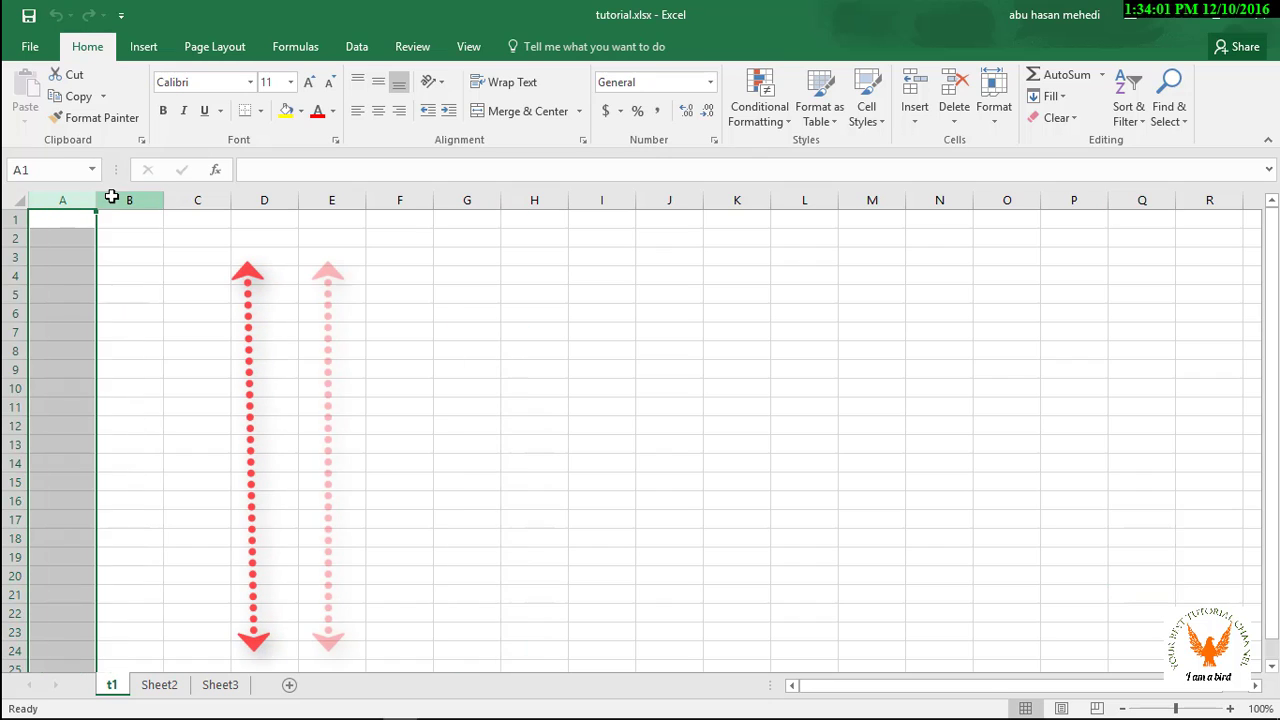
{"action": "left_click", "coordinate": [110, 198]}
{"action": "left_click", "coordinate": [185, 192]}
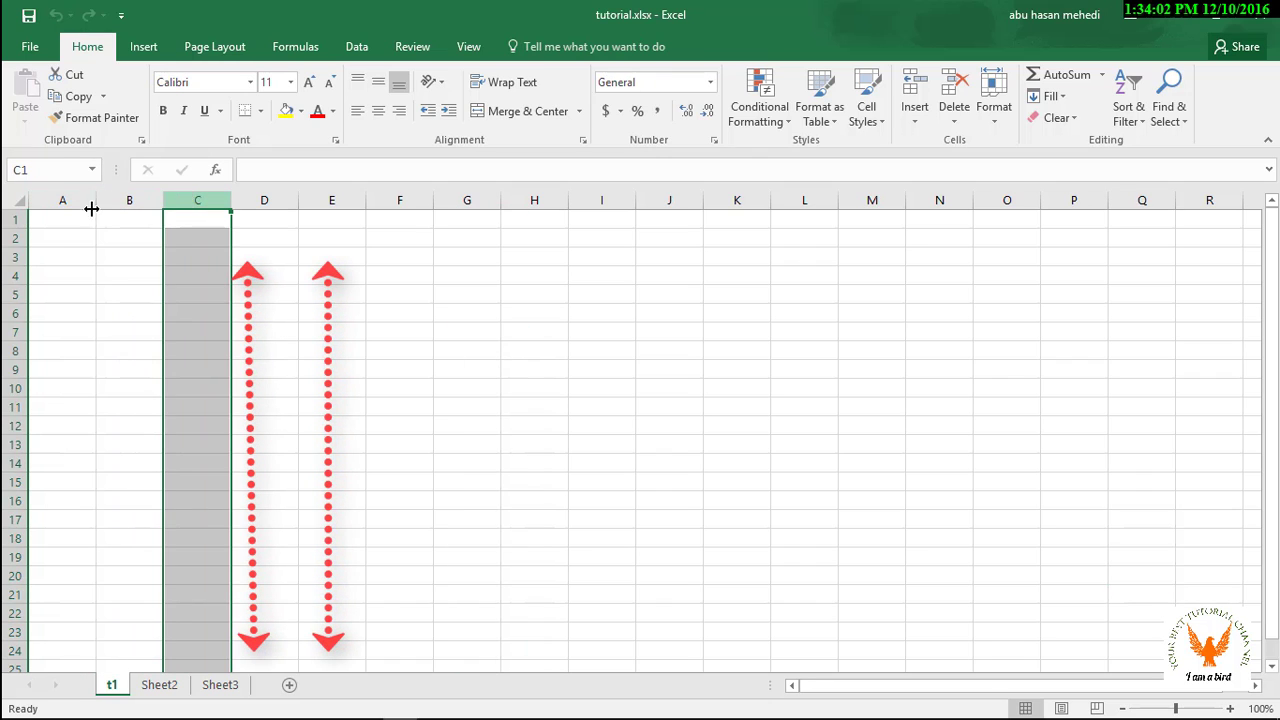
{"action": "left_click", "coordinate": [6, 219]}
{"action": "left_click", "coordinate": [8, 238]}
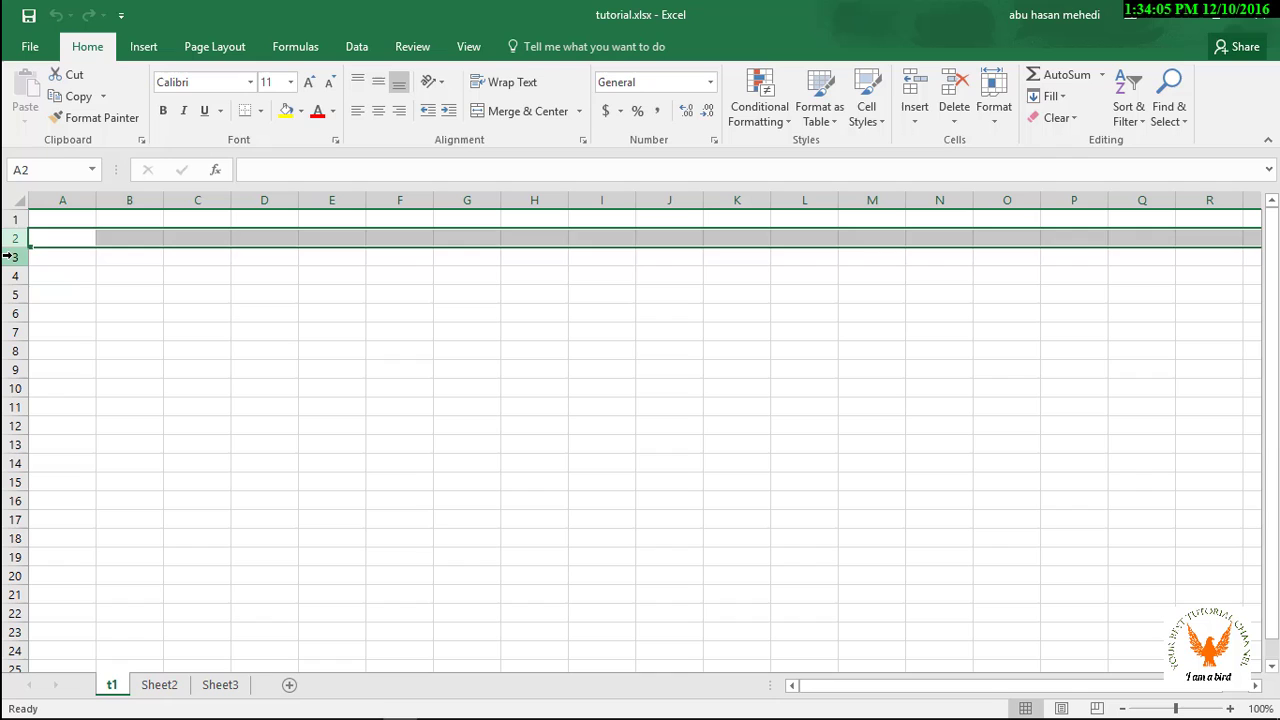
{"action": "left_click", "coordinate": [6, 257]}
{"action": "left_click", "coordinate": [6, 278]}
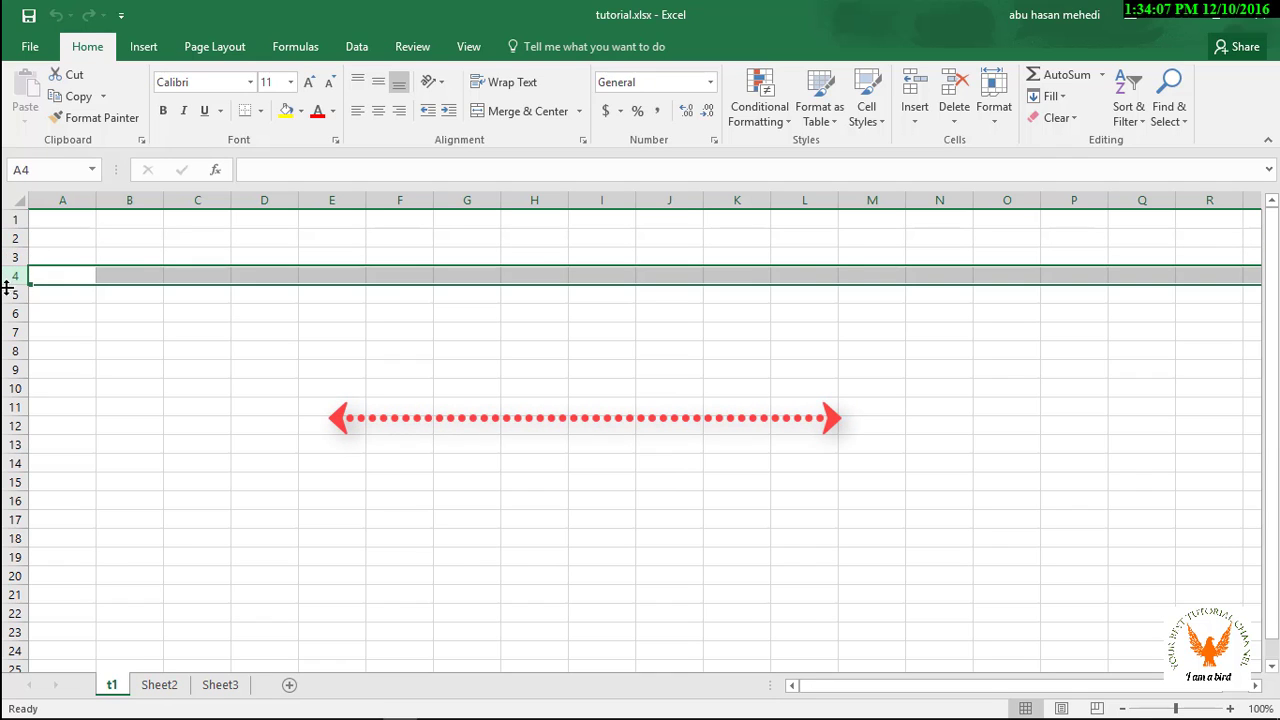
{"action": "left_click", "coordinate": [152, 688]}
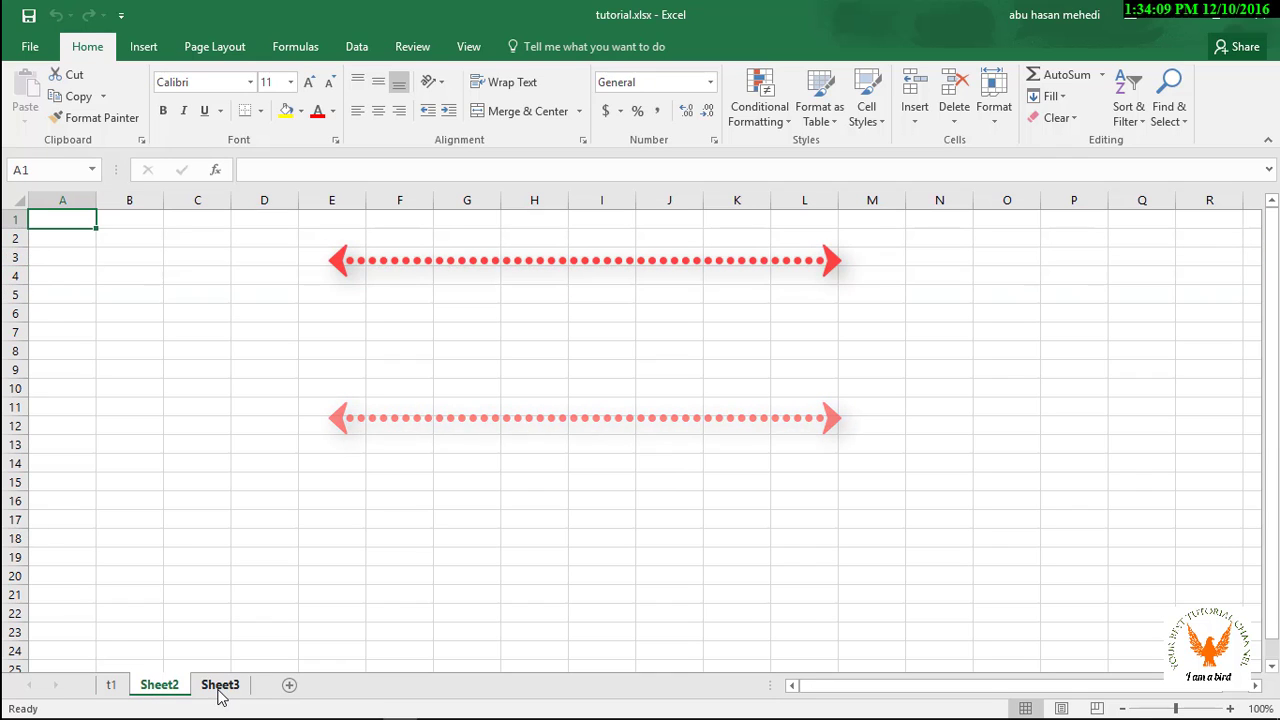
{"action": "left_click", "coordinate": [112, 687]}
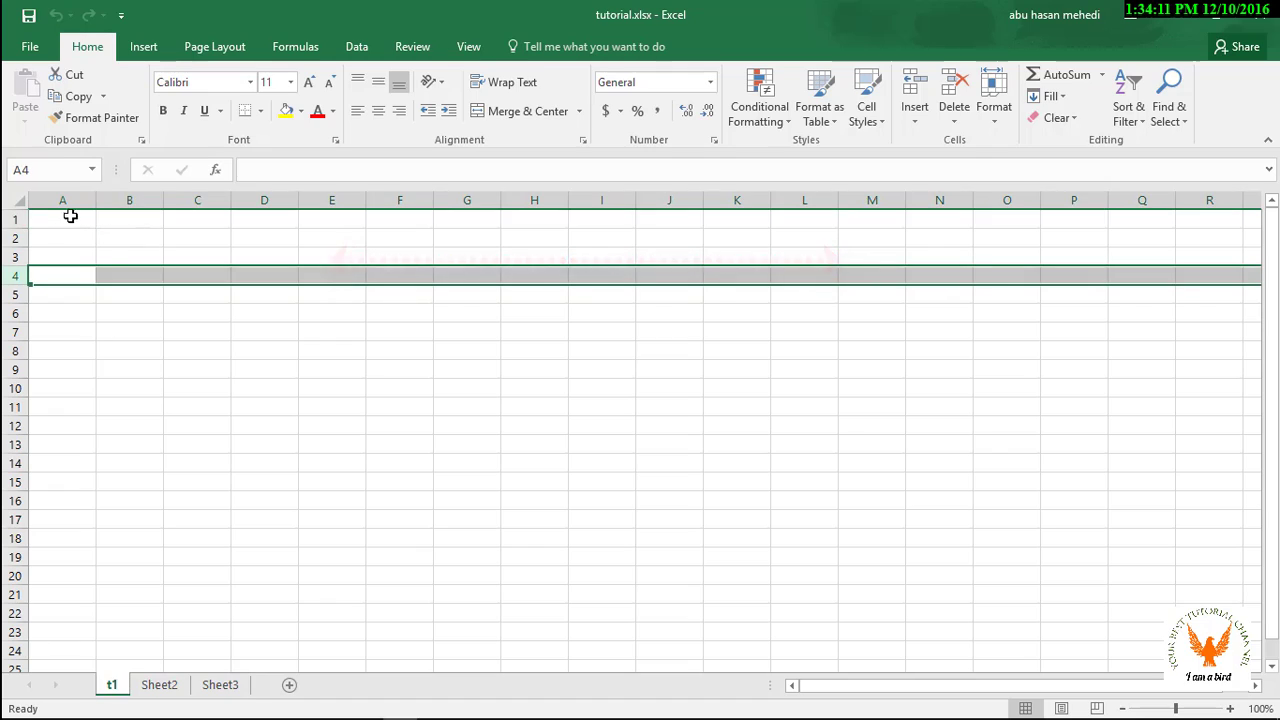
{"action": "left_click", "coordinate": [40, 219]}
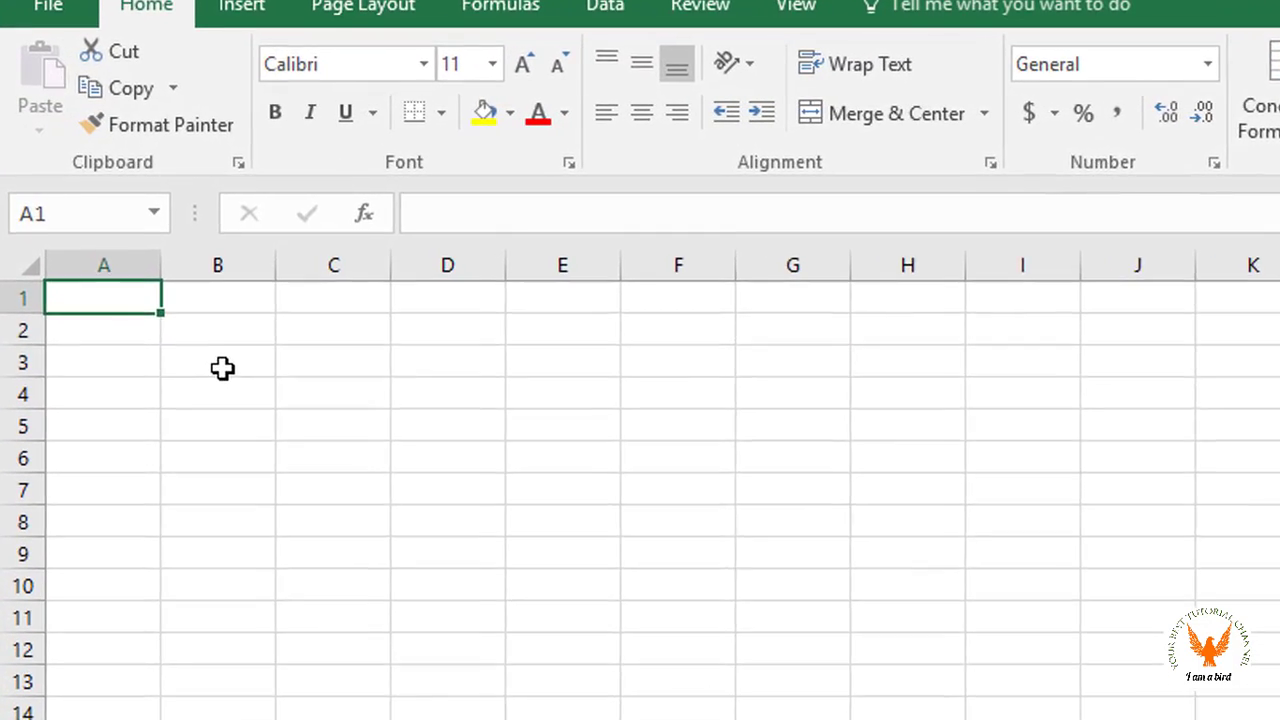
{"action": "left_click", "coordinate": [222, 368]}
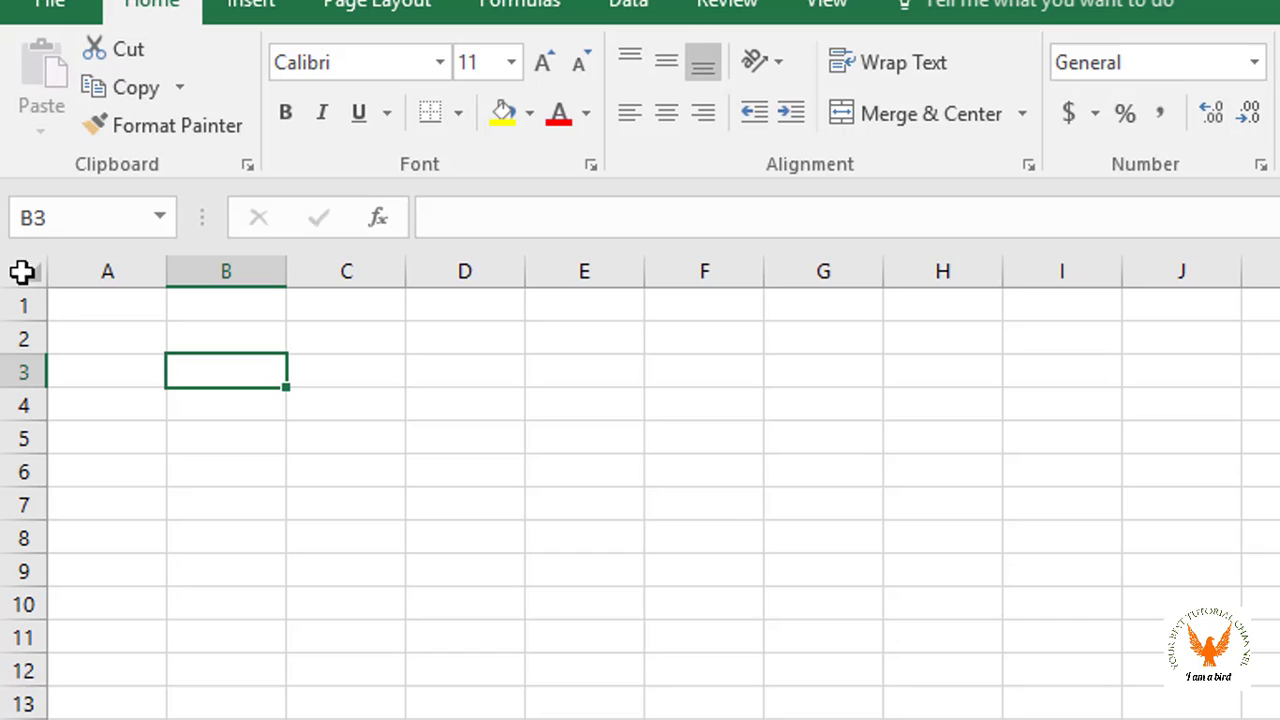
{"action": "left_click", "coordinate": [111, 313]}
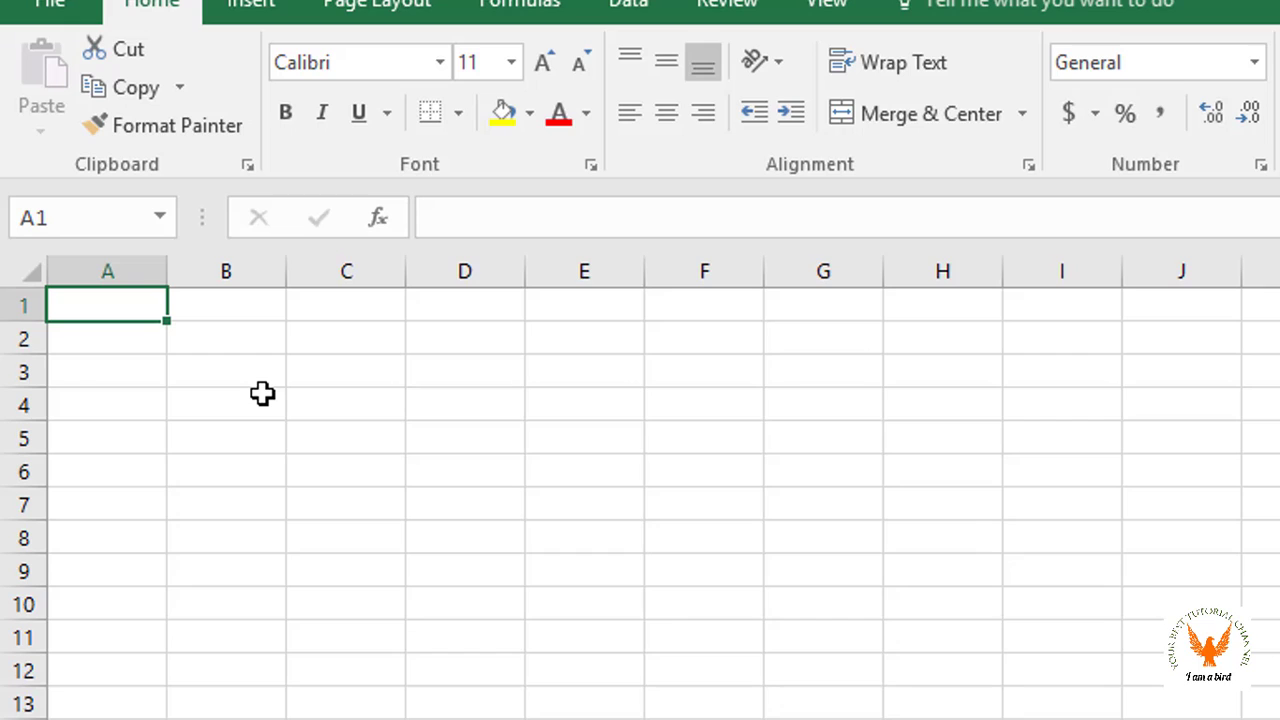
Enter the heading 'name' in A1 and return to cell A2.
{"action": "type", "text": "name"}
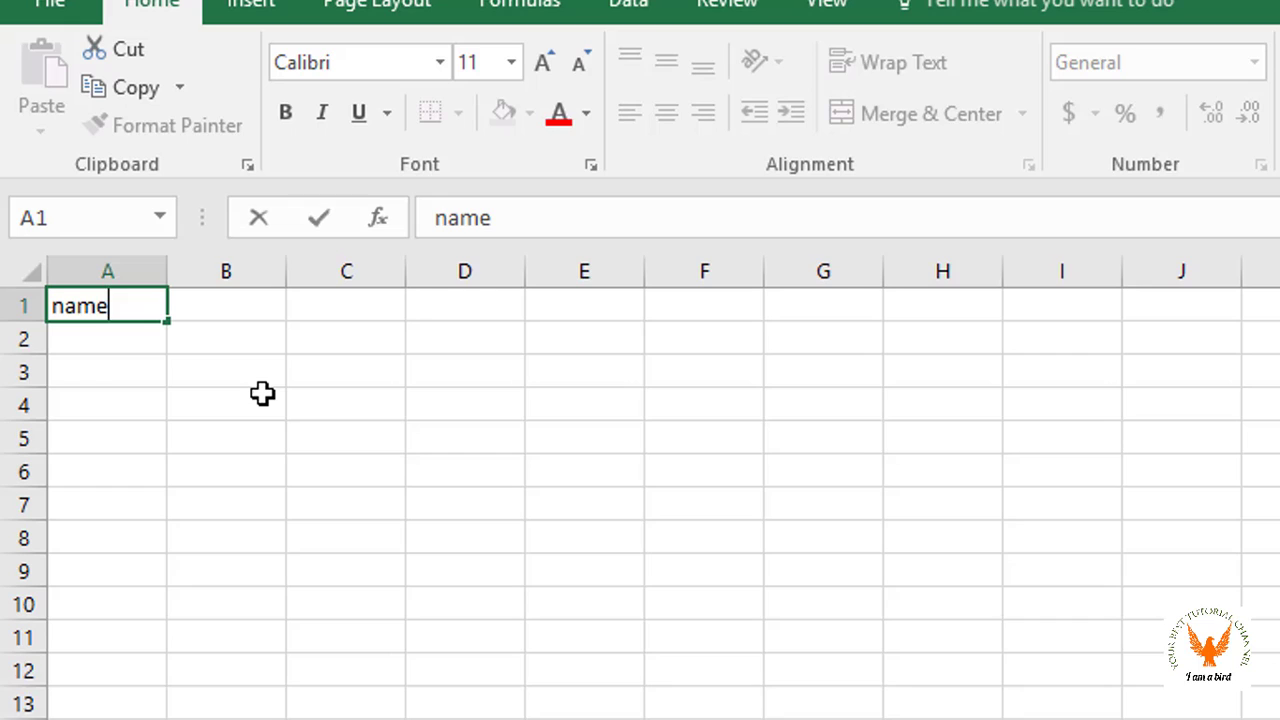
{"action": "key", "text": "Return"}
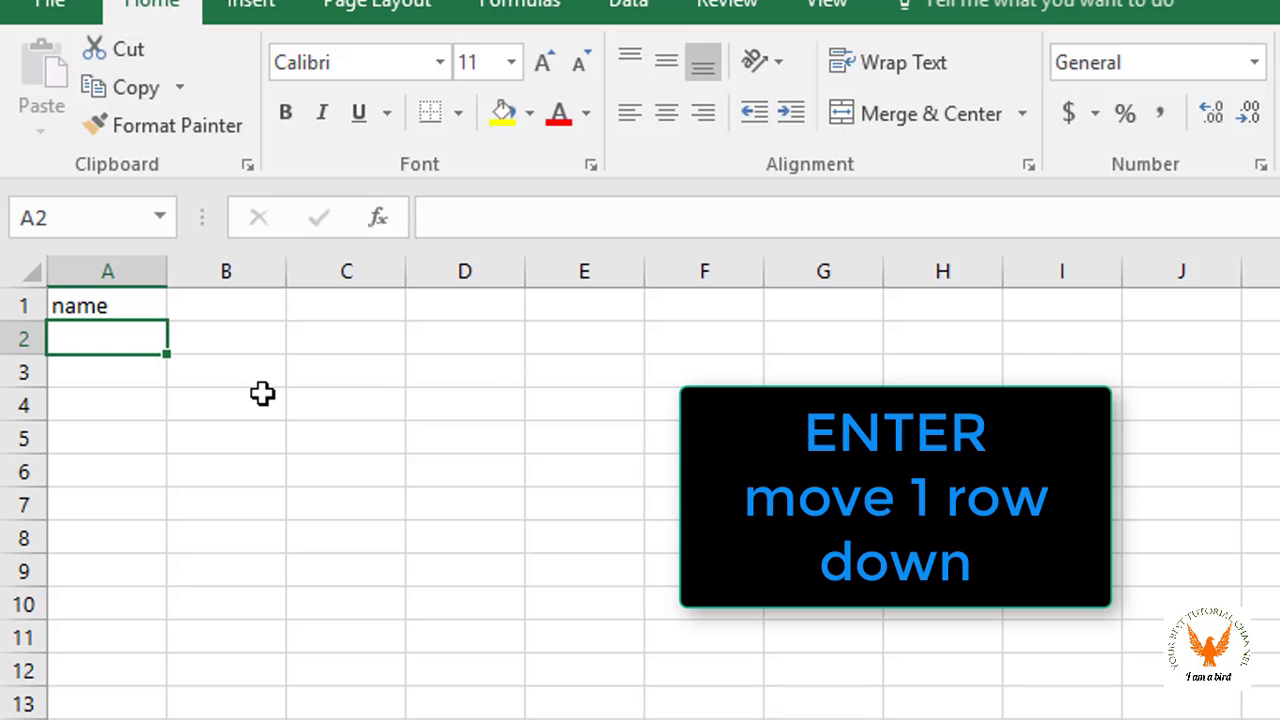
{"action": "key", "text": "Return"}
{"action": "key", "text": "Return"}
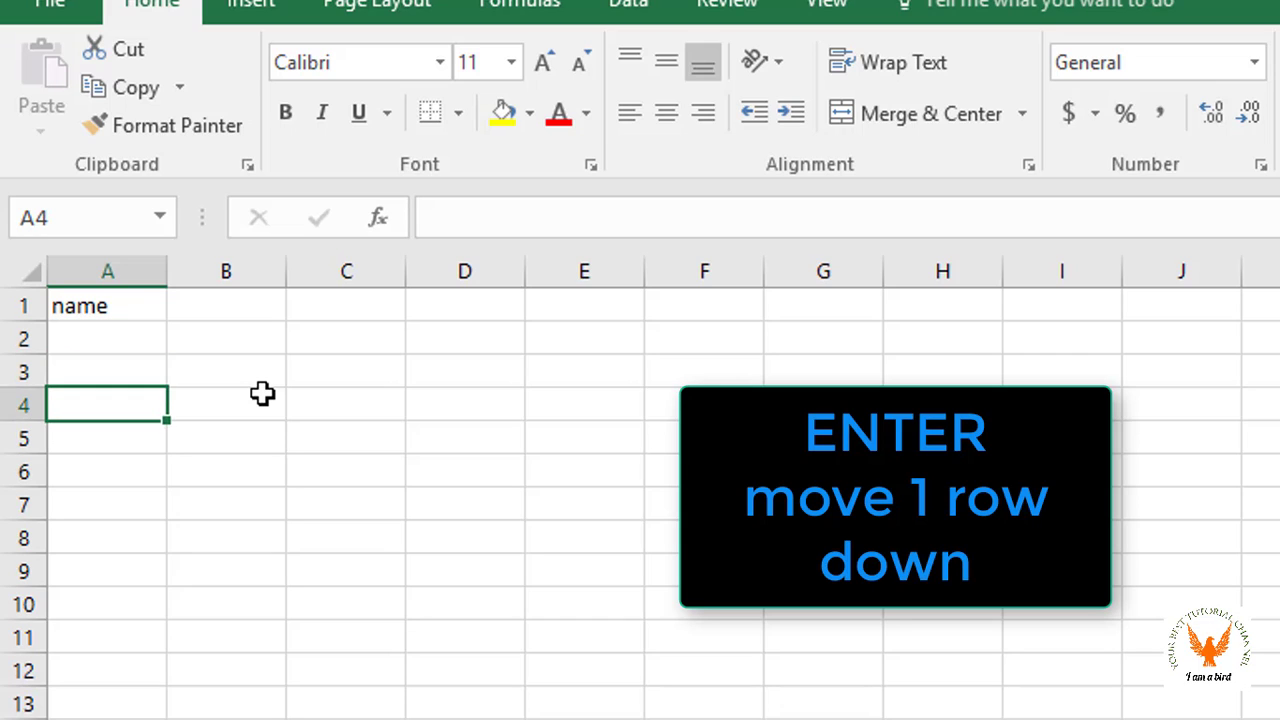
{"action": "key", "text": "Return"}
{"action": "key", "text": "shift+Return"}
{"action": "key", "text": "shift+Return"}
{"action": "key", "text": "shift+Return"}
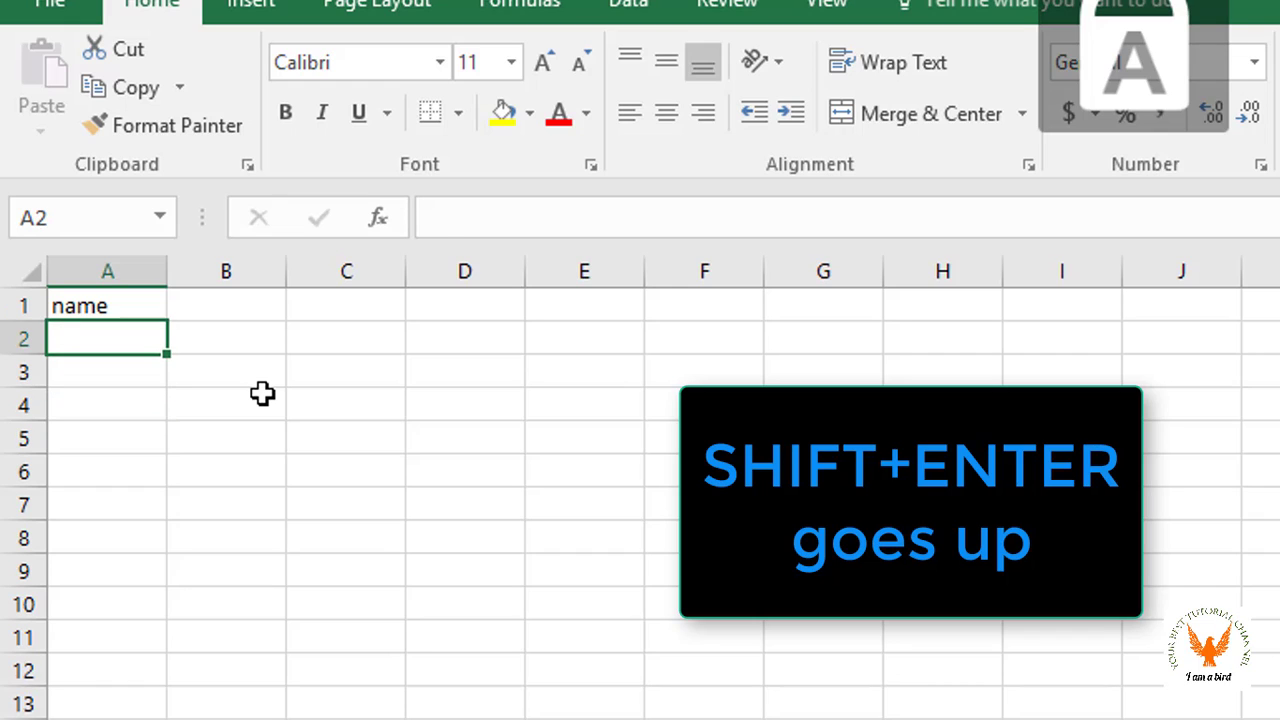
Type the names A, B, C and D into A2:A5, then move along row 6.
{"action": "type", "text": "A"}
{"action": "key", "text": "Return"}
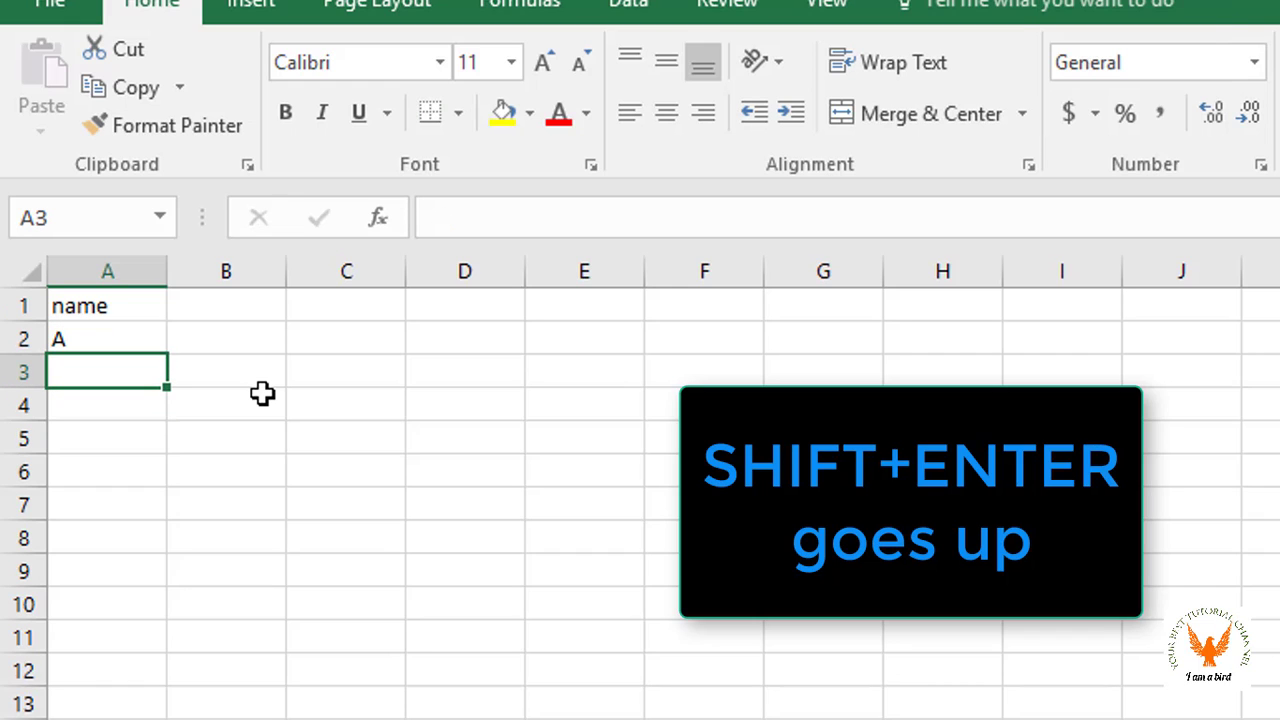
{"action": "type", "text": "B"}
{"action": "key", "text": "Return"}
{"action": "type", "text": "C"}
{"action": "key", "text": "Return"}
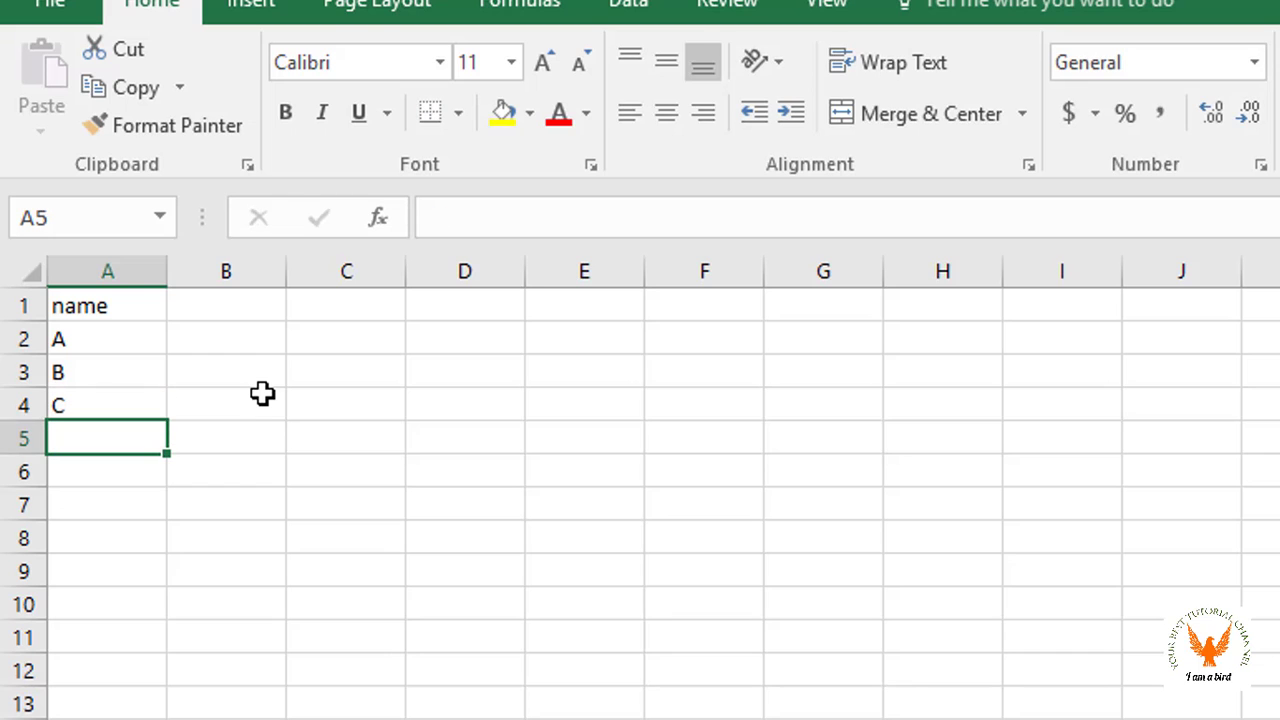
{"action": "type", "text": "D"}
{"action": "key", "text": "Return"}
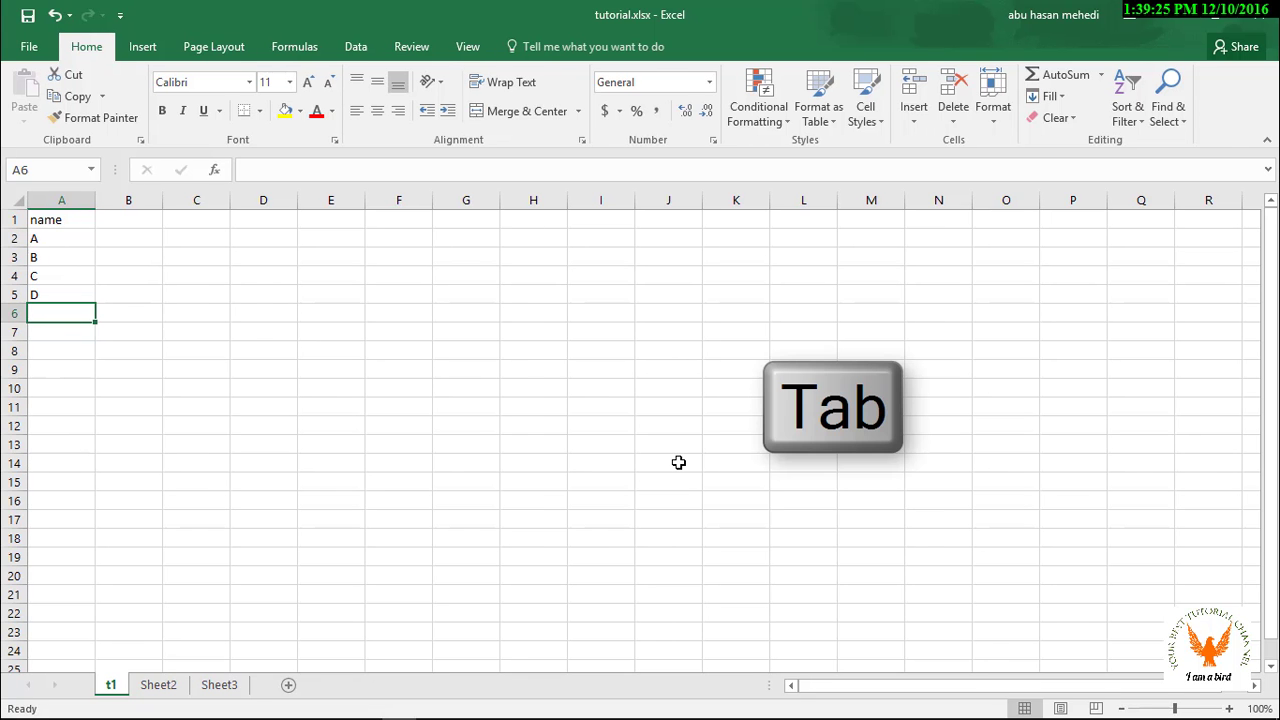
{"action": "key", "text": "Tab"}
{"action": "key", "text": "Tab"}
{"action": "key", "text": "Tab"}
{"action": "key", "text": "Tab"}
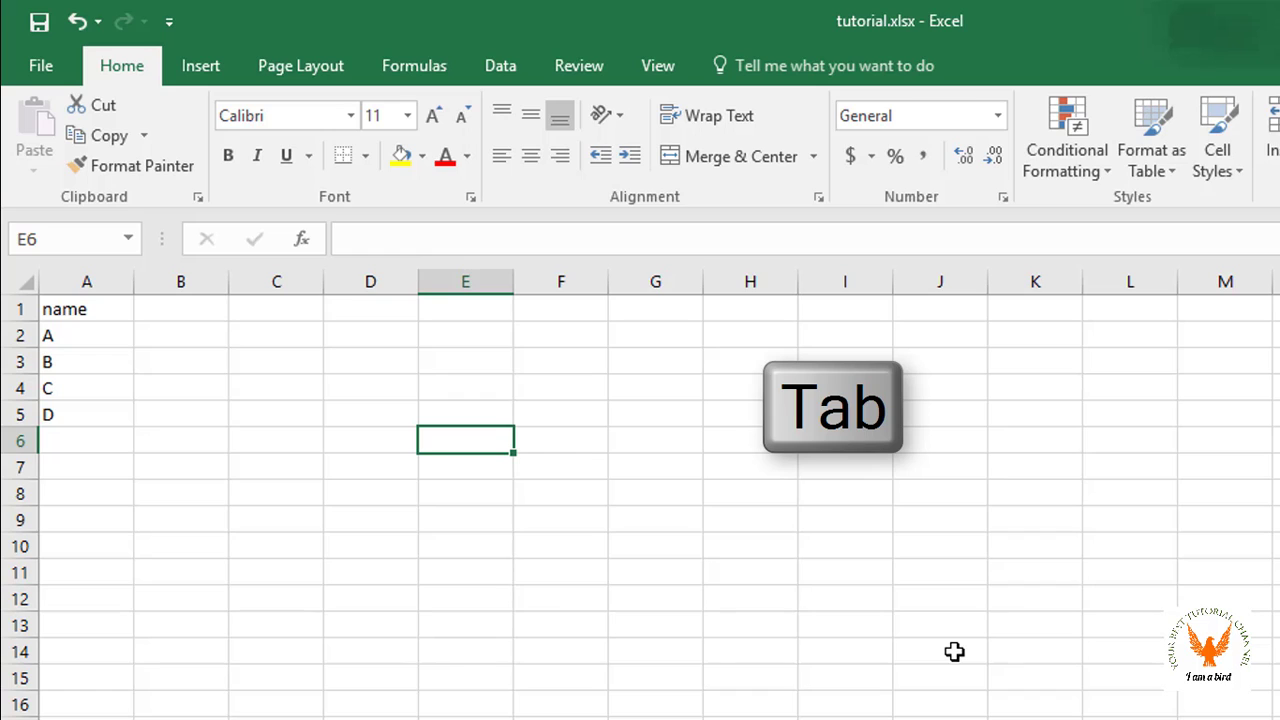
Enter name E in A6 and its score 66 in B6.
{"action": "key", "text": "shift+Tab"}
{"action": "key", "text": "shift+Tab"}
{"action": "key", "text": "shift+Tab"}
{"action": "key", "text": "shift+Tab"}
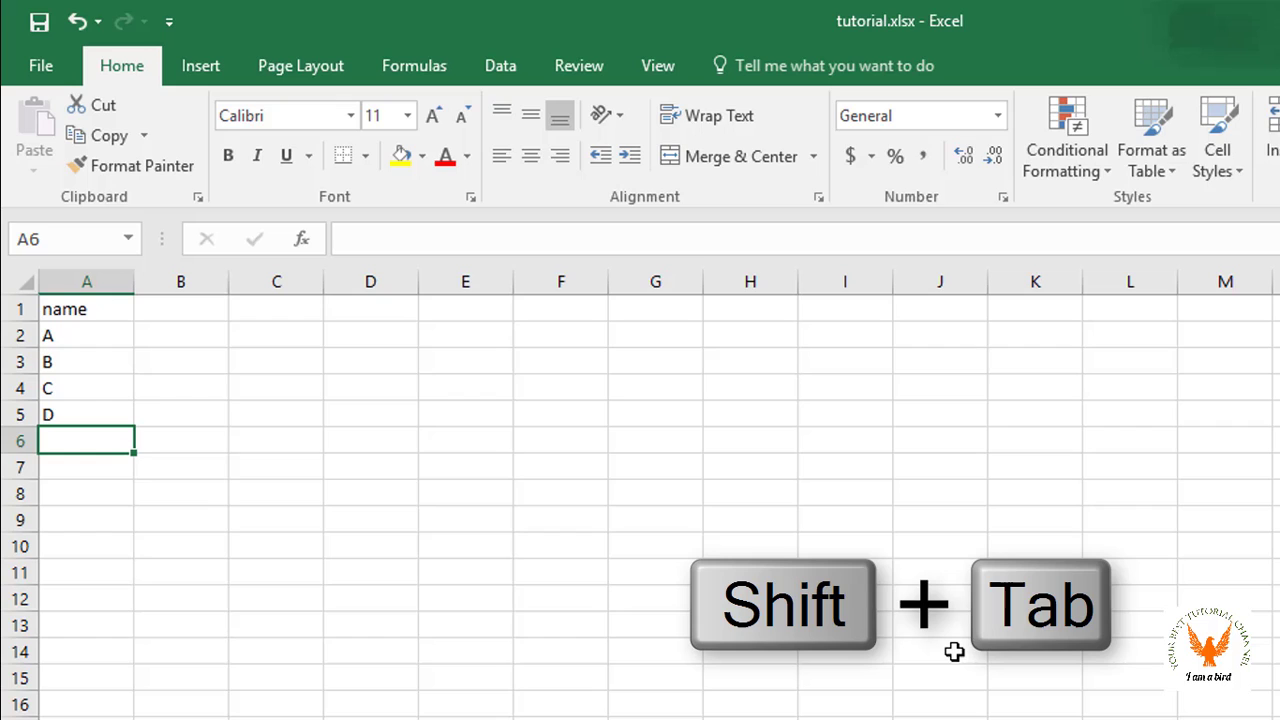
{"action": "type", "text": "E"}
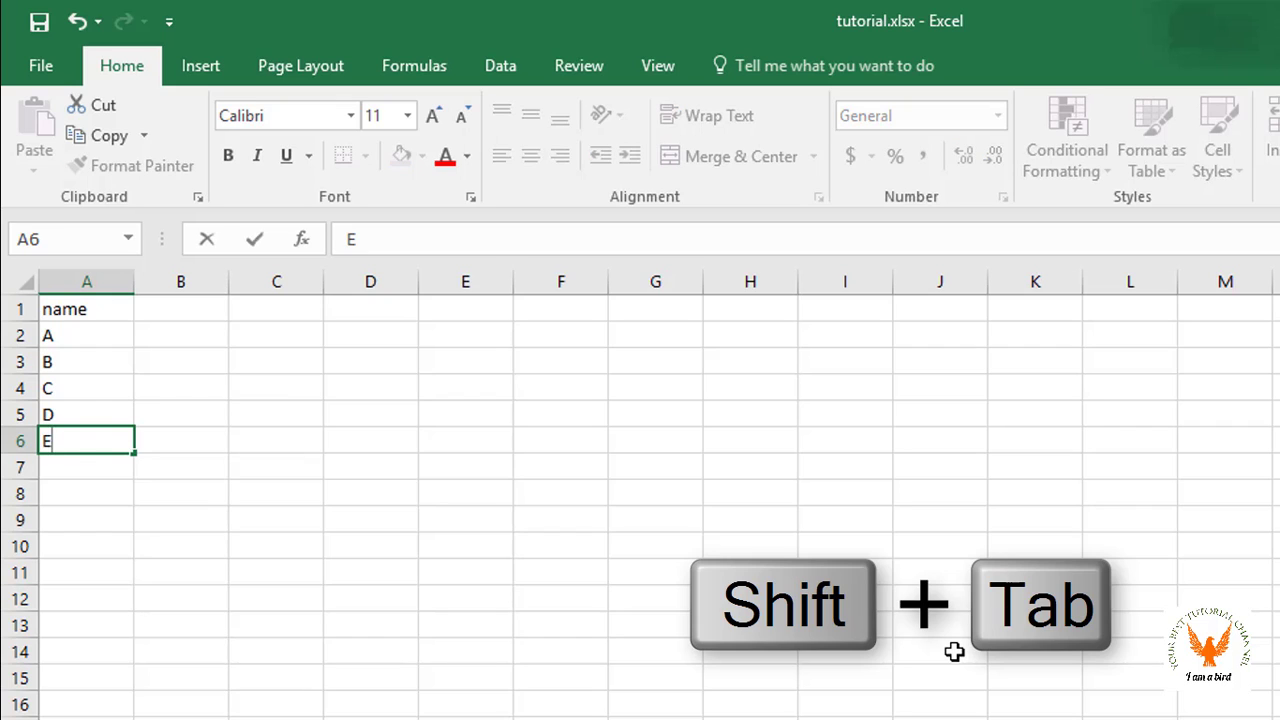
{"action": "key", "text": "Tab"}
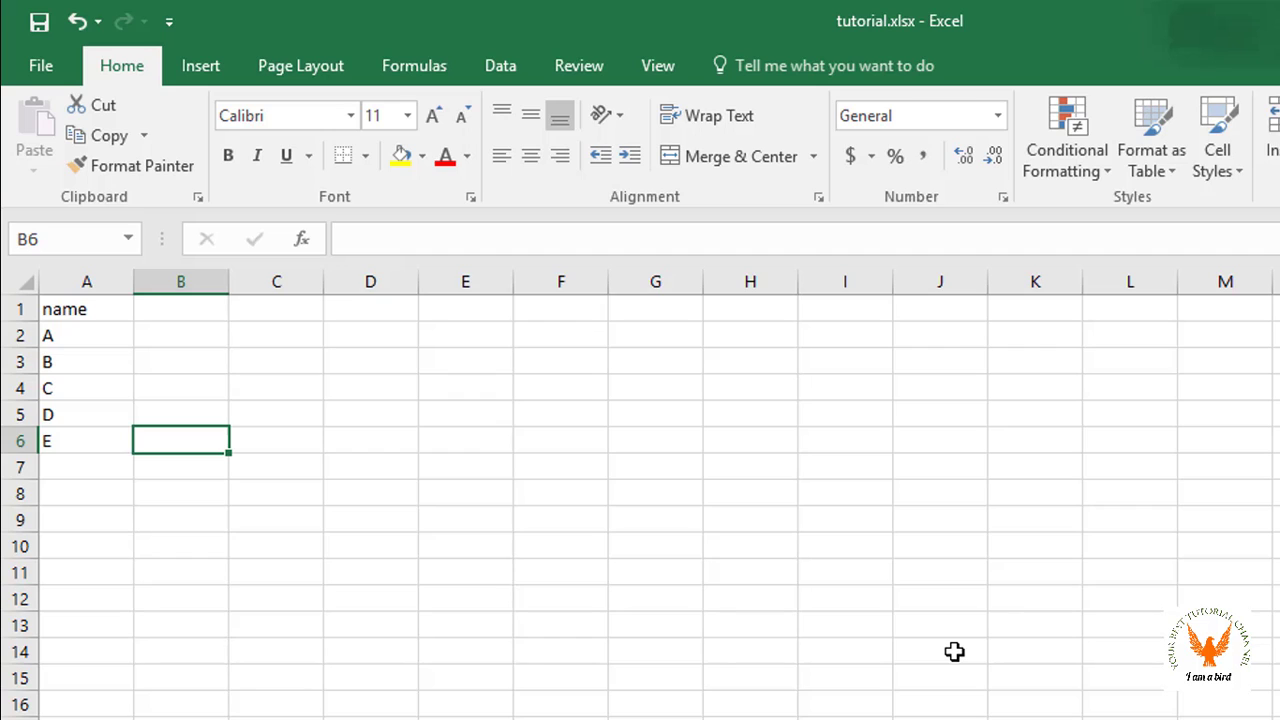
{"action": "type", "text": "66"}
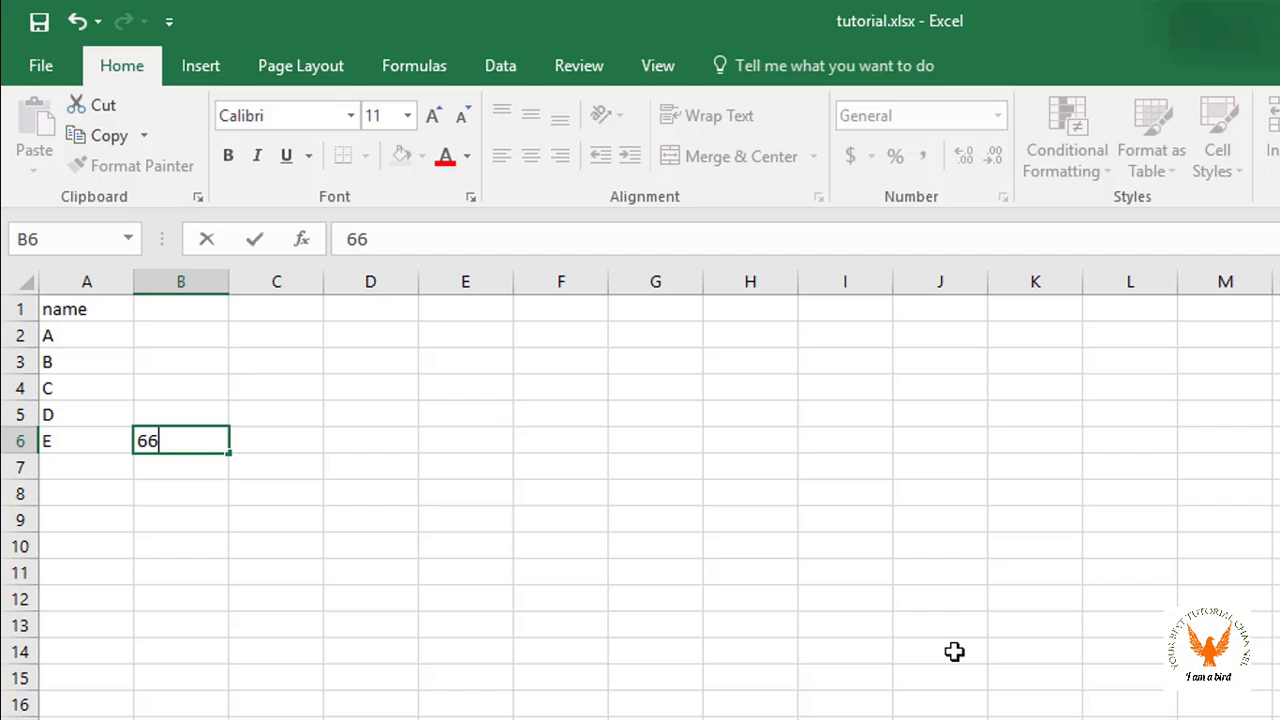
Fill scores upward in column B: 87 in B5, 49 in B4, 74 in B3, 37 in B2.
{"action": "key", "text": "shift+Return"}
{"action": "key", "text": "Return"}
{"action": "key", "text": "Return"}
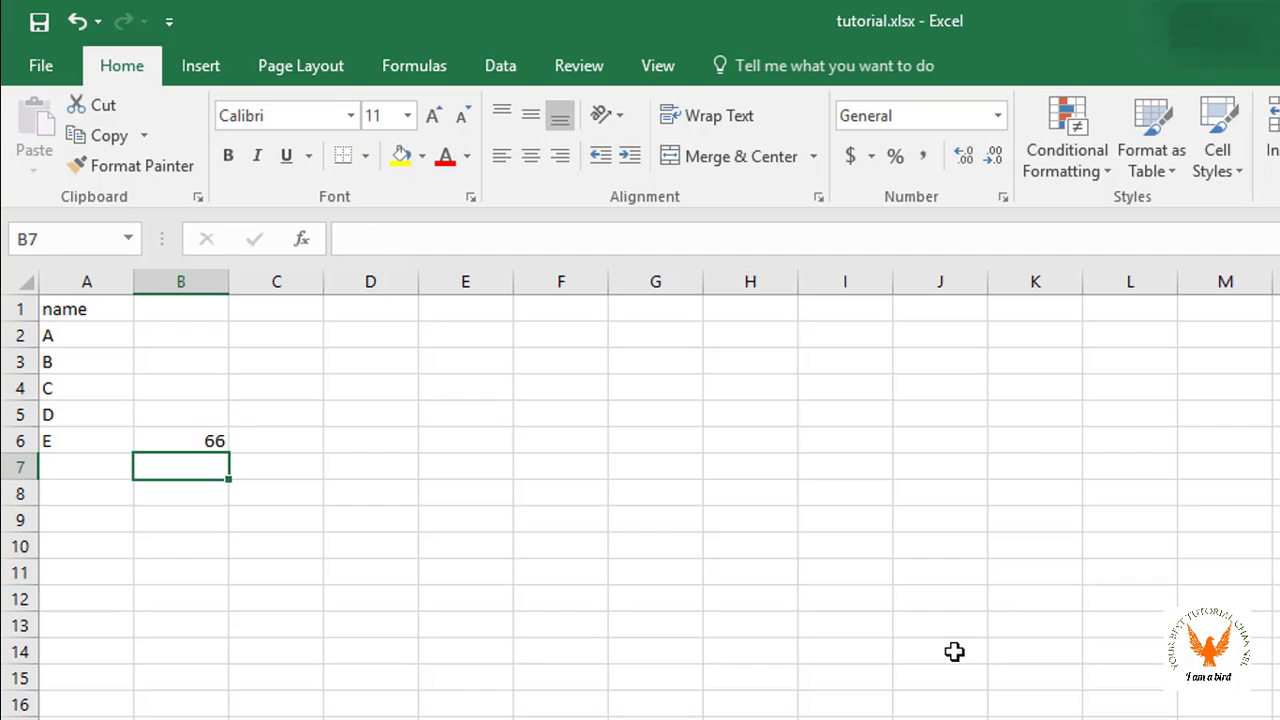
{"action": "key", "text": "shift+Return"}
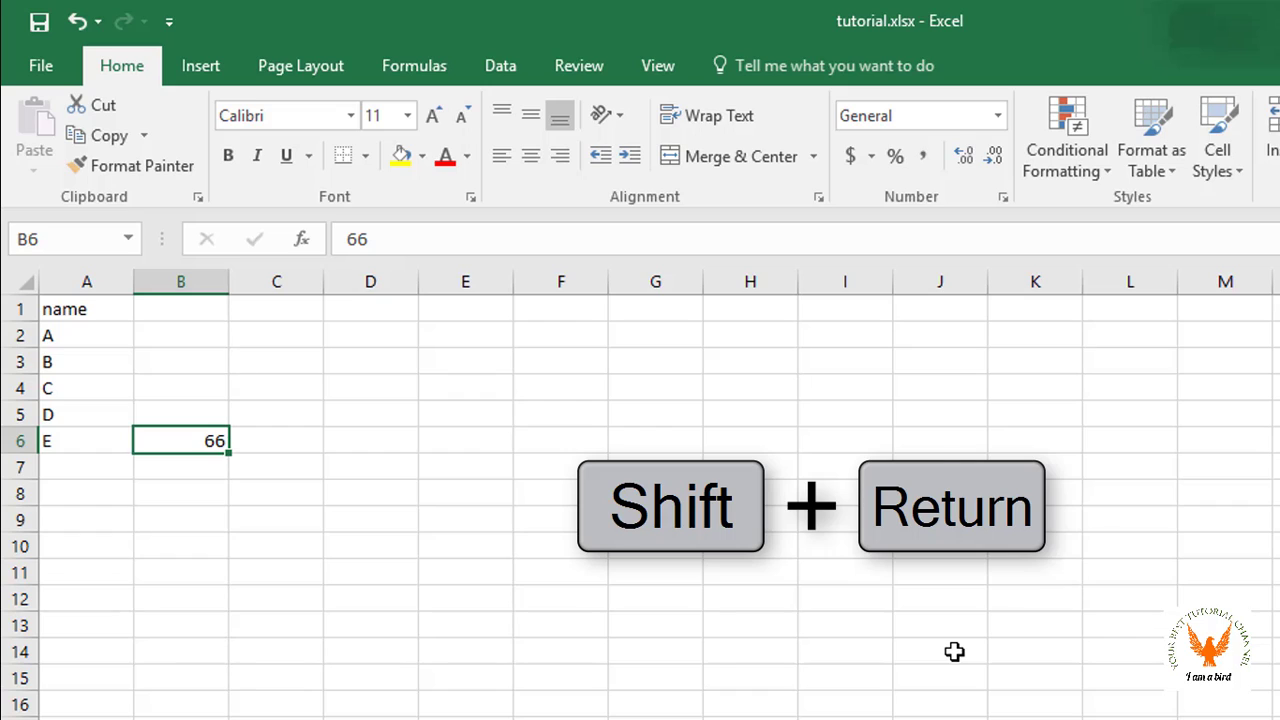
{"action": "key", "text": "shift+Return"}
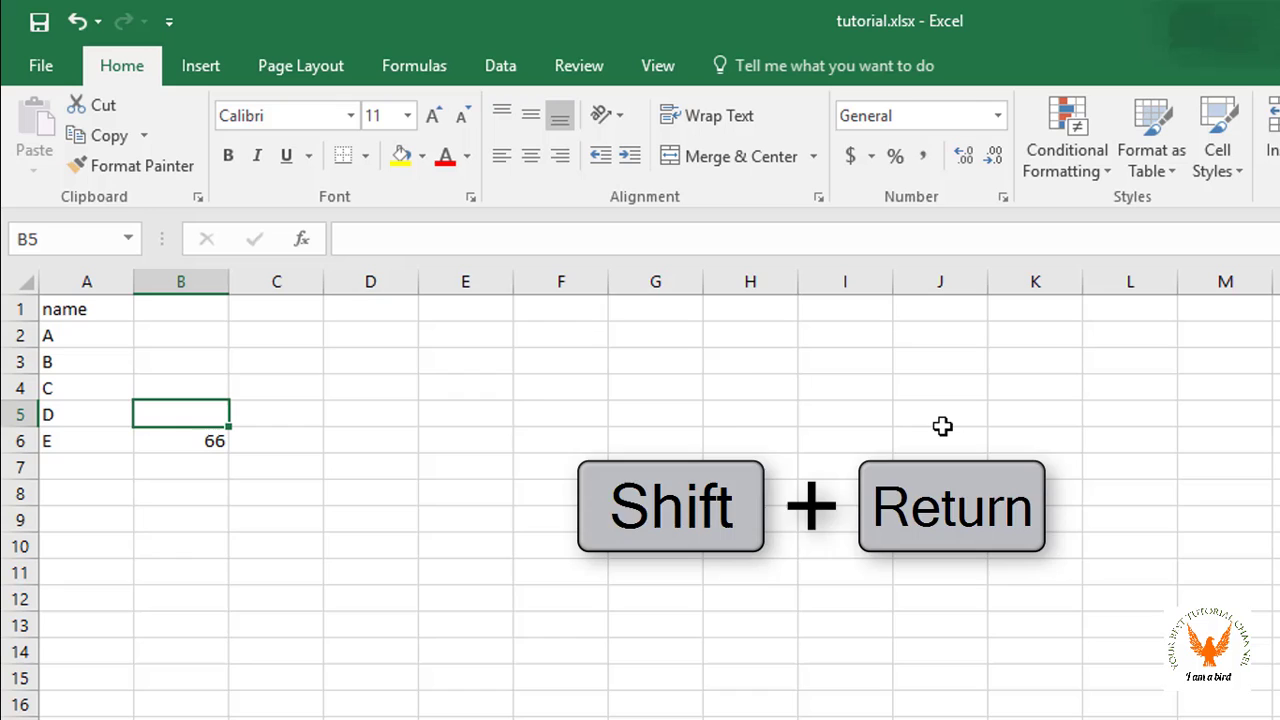
{"action": "type", "text": "87"}
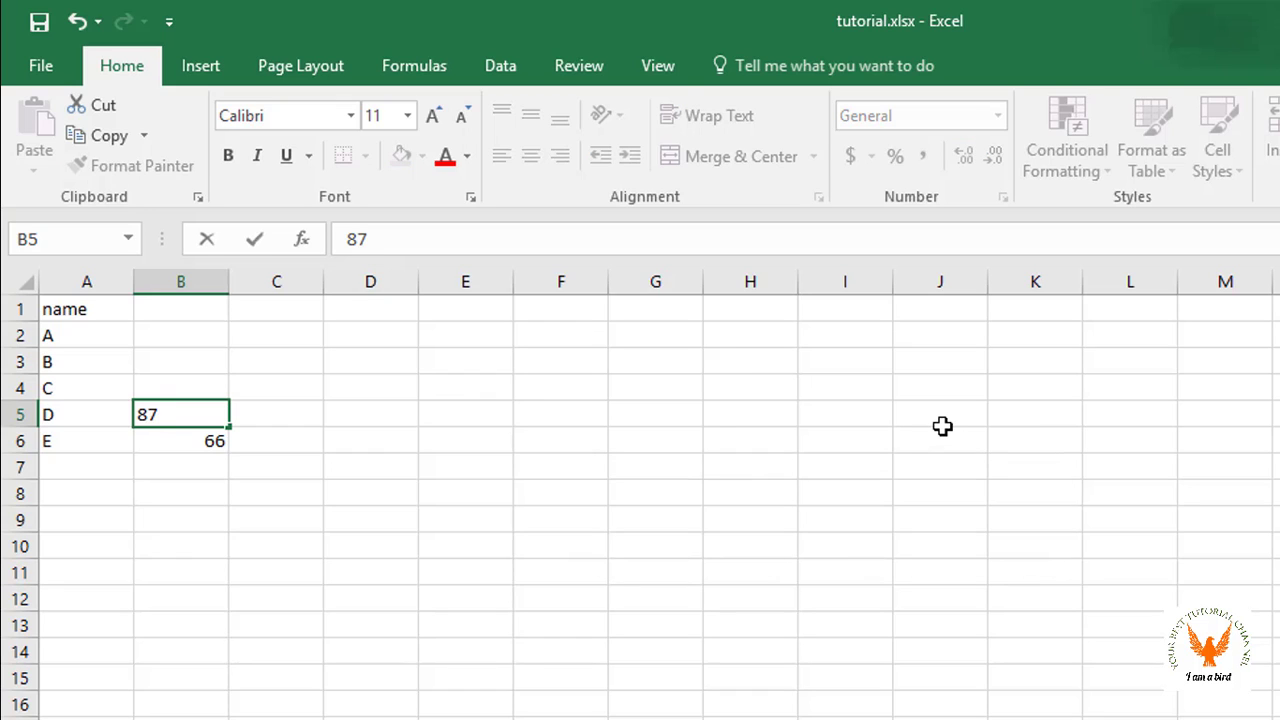
{"action": "key", "text": "shift+Return"}
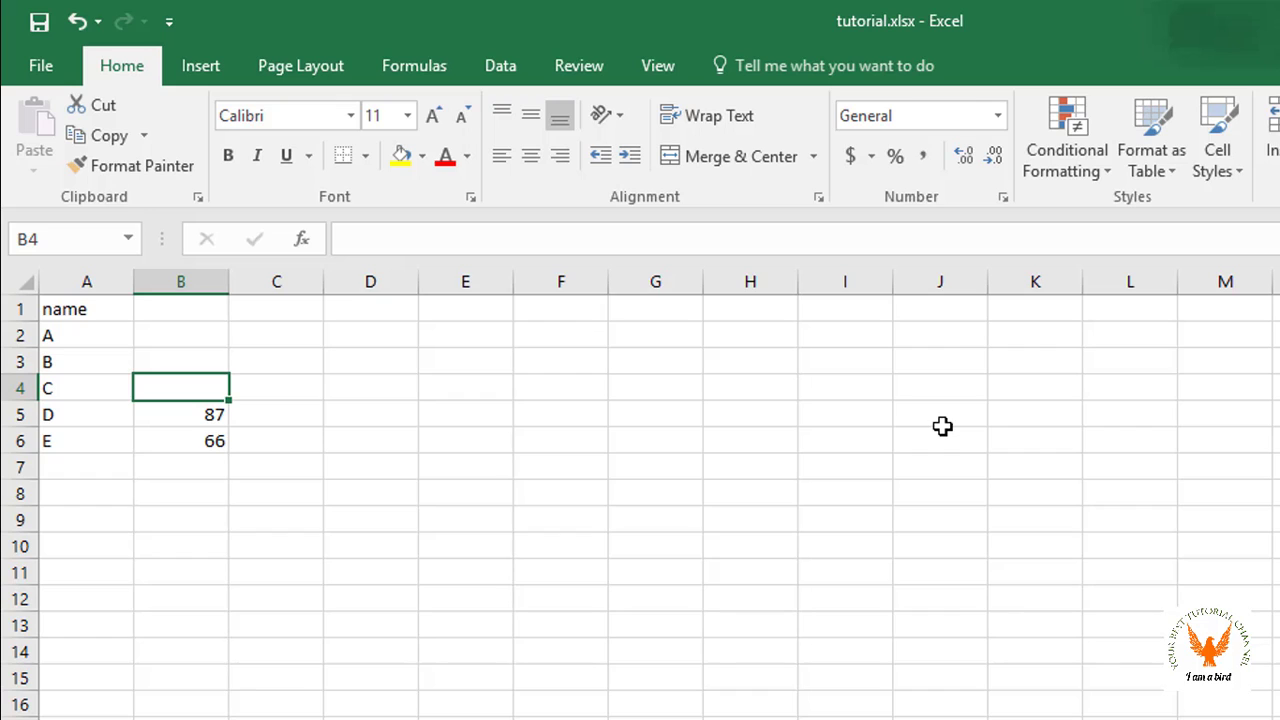
{"action": "type", "text": "49"}
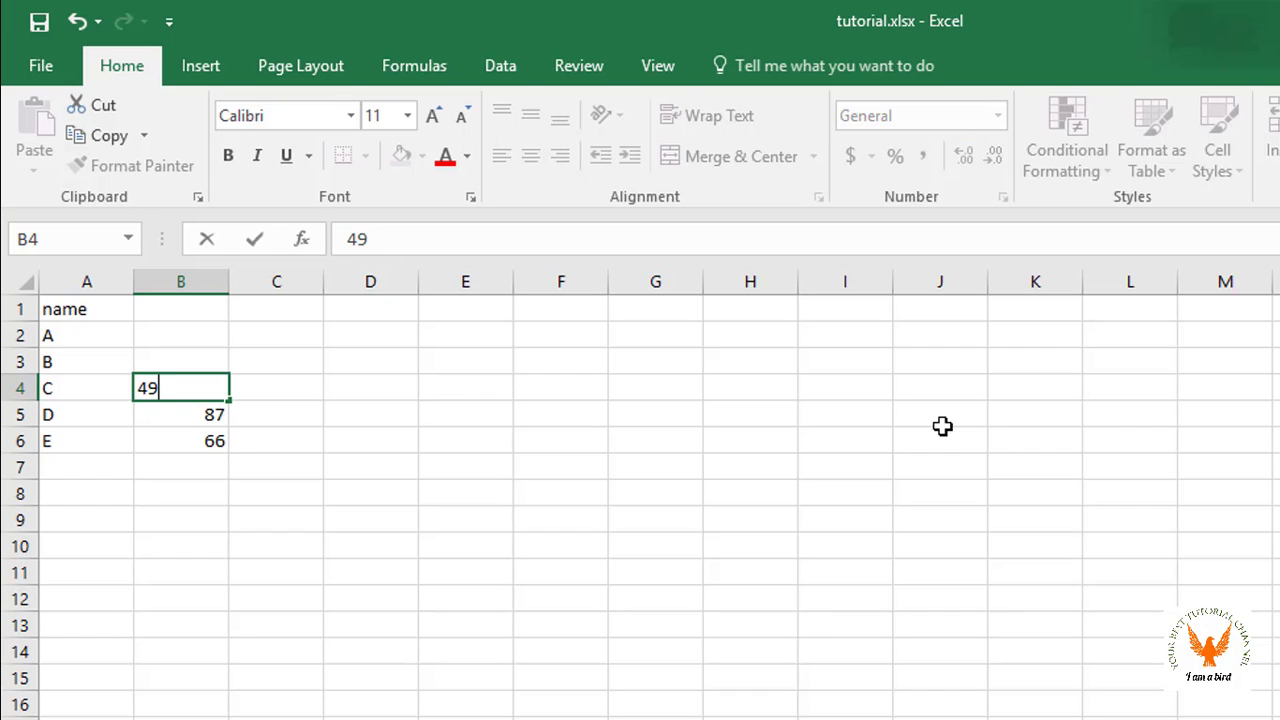
{"action": "key", "text": "shift+Return"}
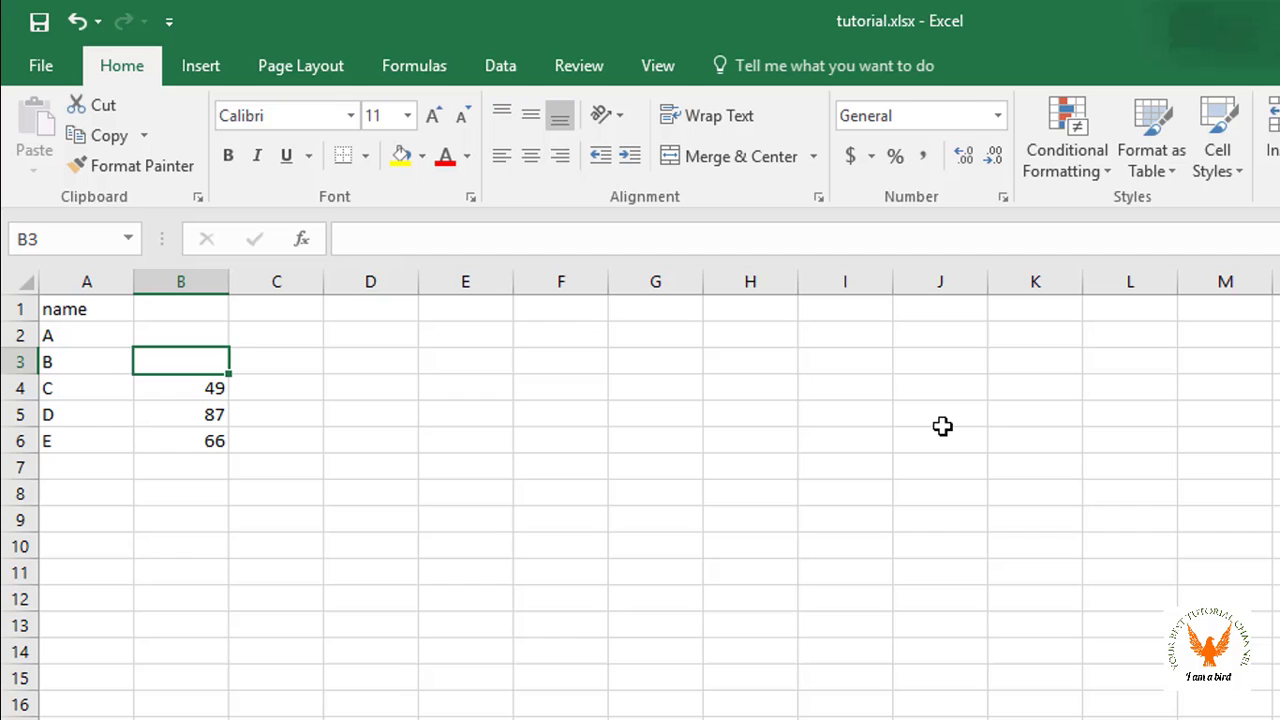
{"action": "type", "text": "74"}
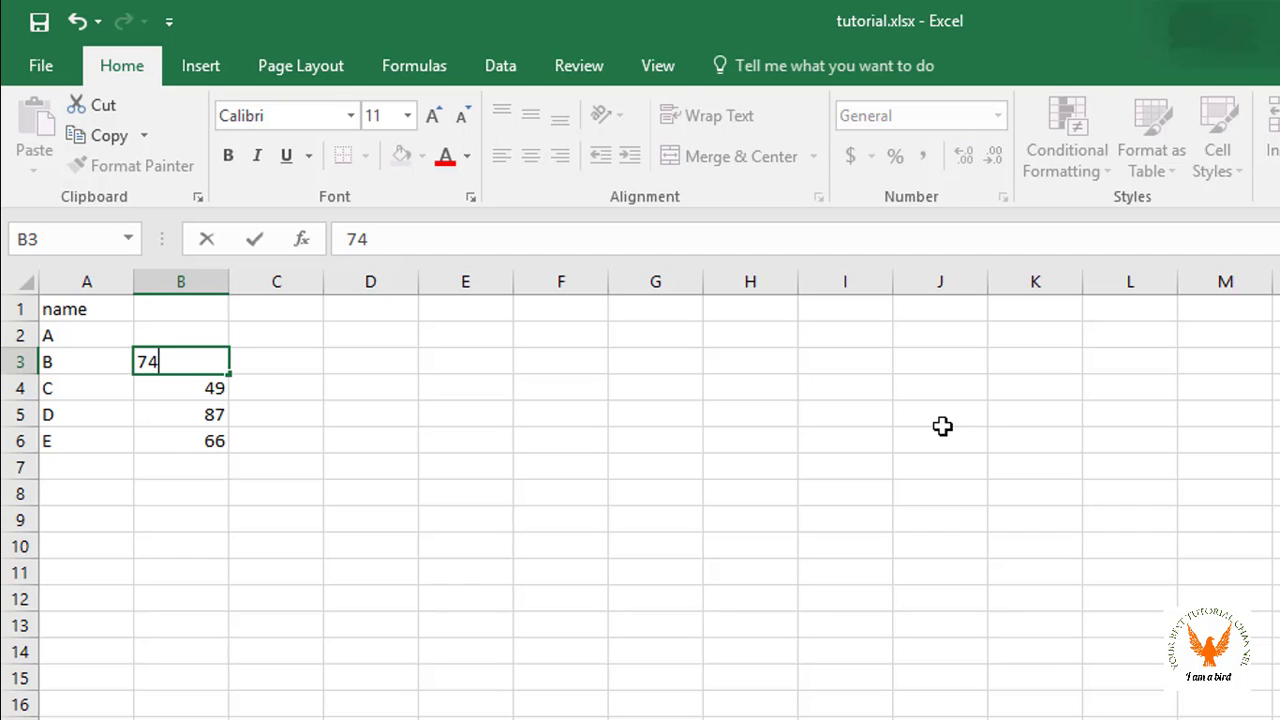
{"action": "key", "text": "shift+Return"}
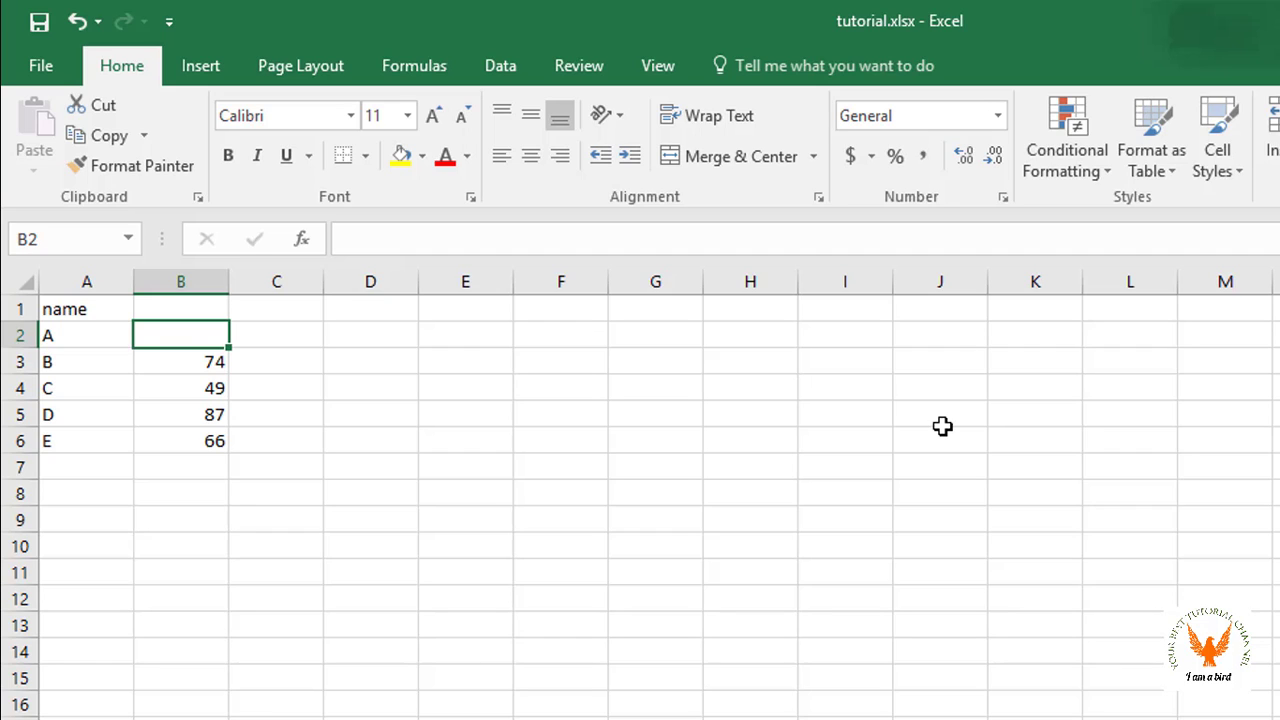
{"action": "type", "text": "3"}
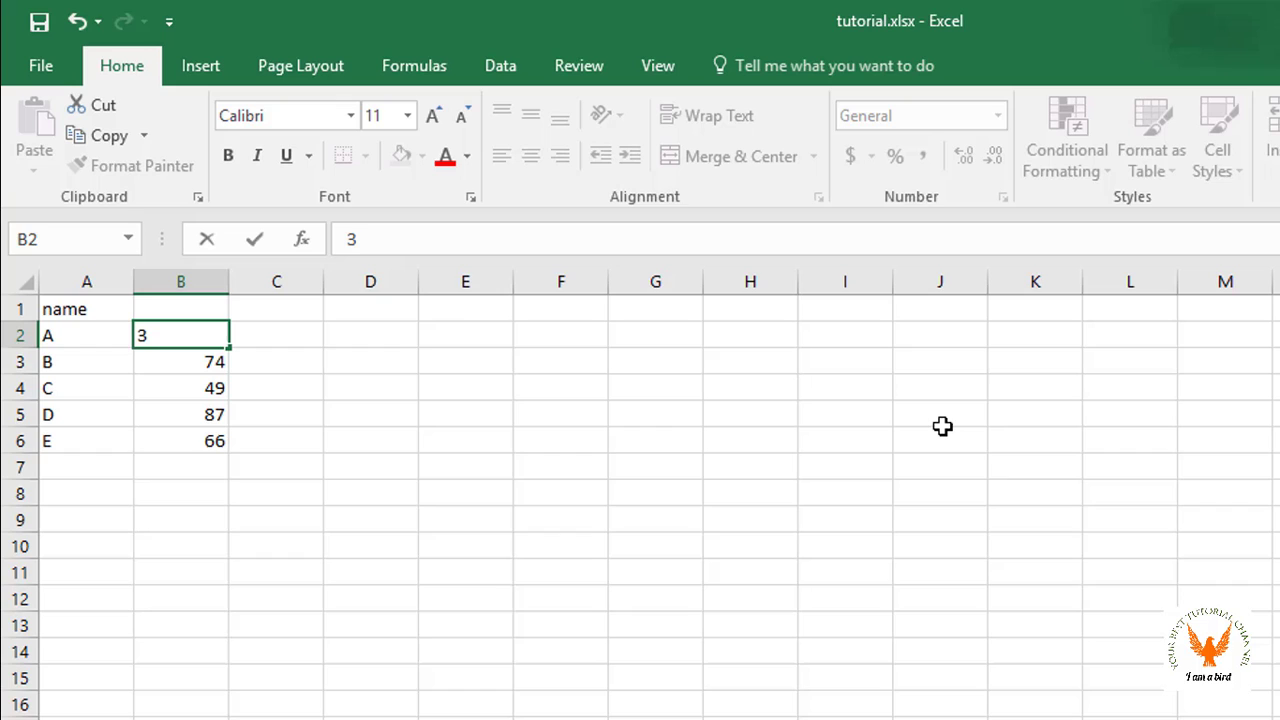
{"action": "type", "text": "7"}
Confirm 37 for A and type the SCORE heading, correcting a mistyped letter.
{"action": "key", "text": "shift+Return"}
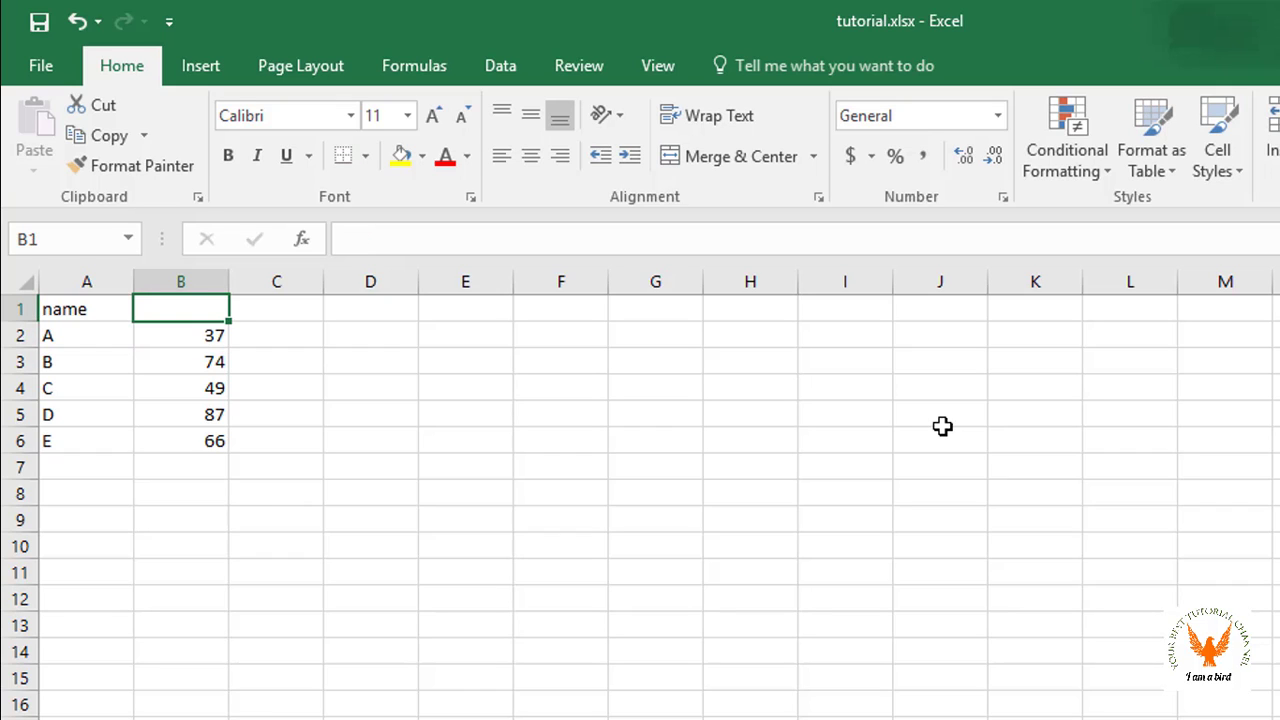
{"action": "type", "text": "SC"}
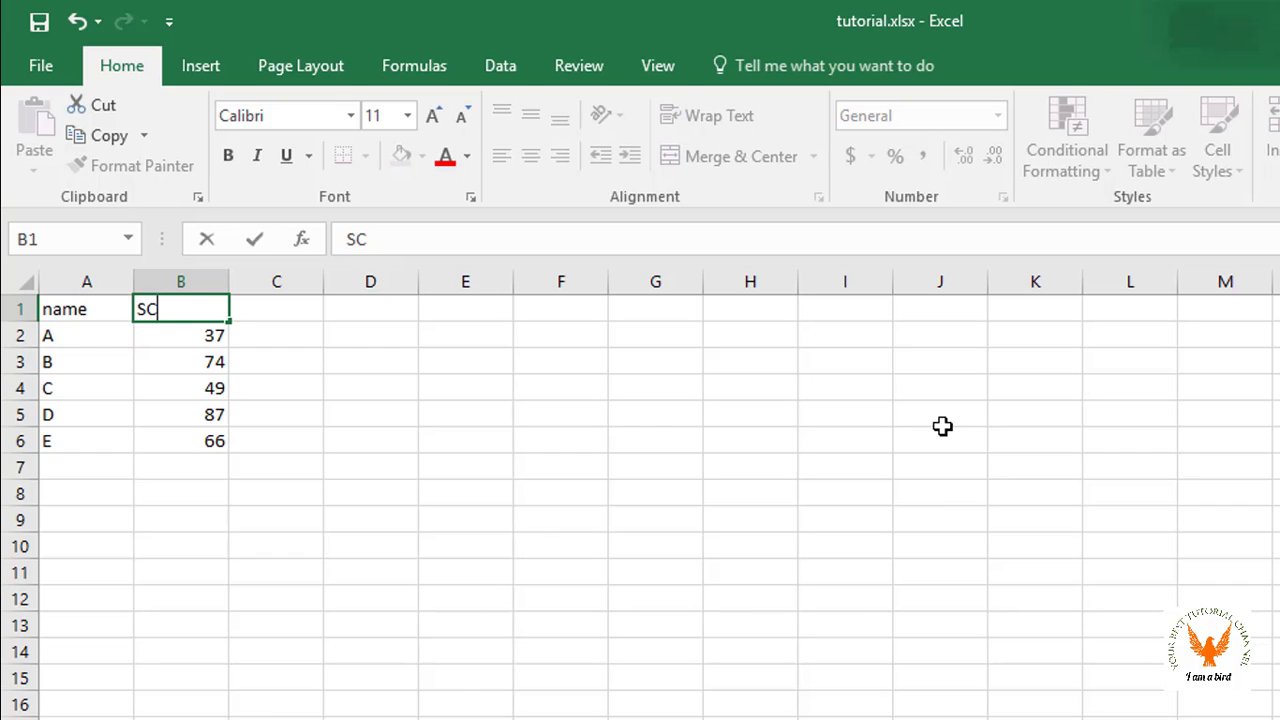
{"action": "type", "text": "C"}
{"action": "key", "text": "BackSpace"}
{"action": "type", "text": "ORE"}
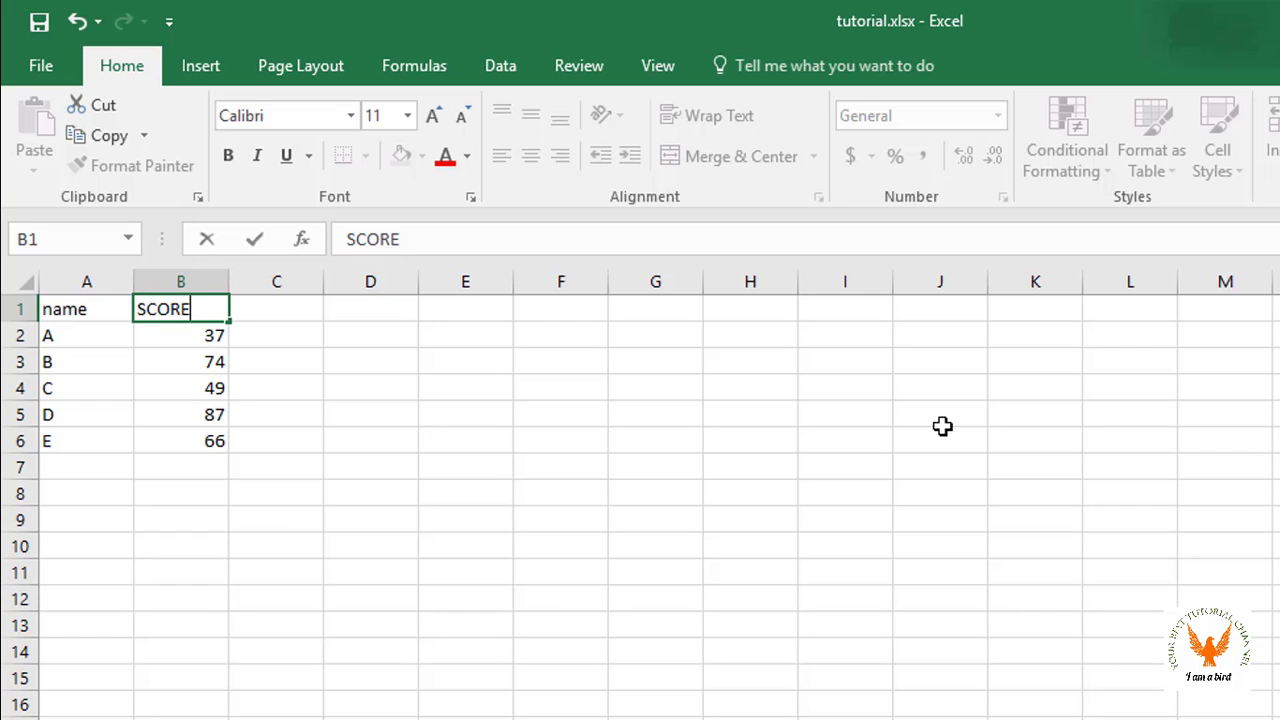
{"action": "key", "text": "Left"}
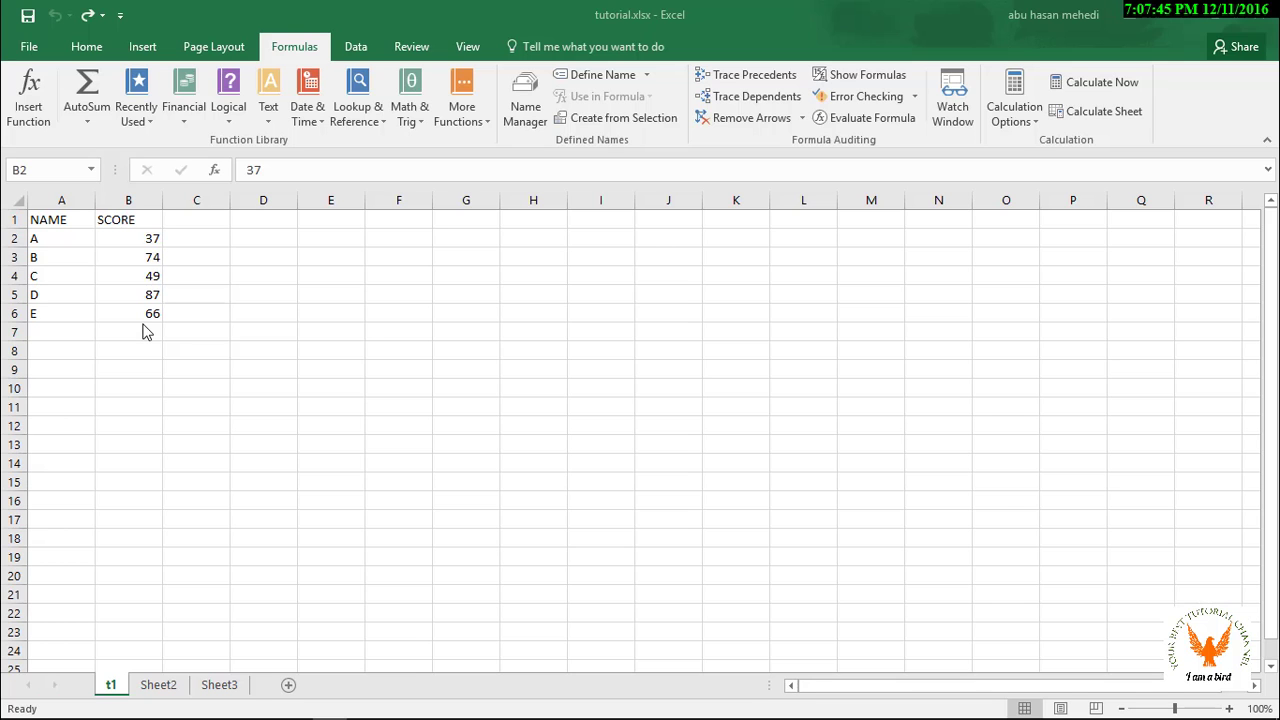
{"action": "left_click", "coordinate": [40, 214]}
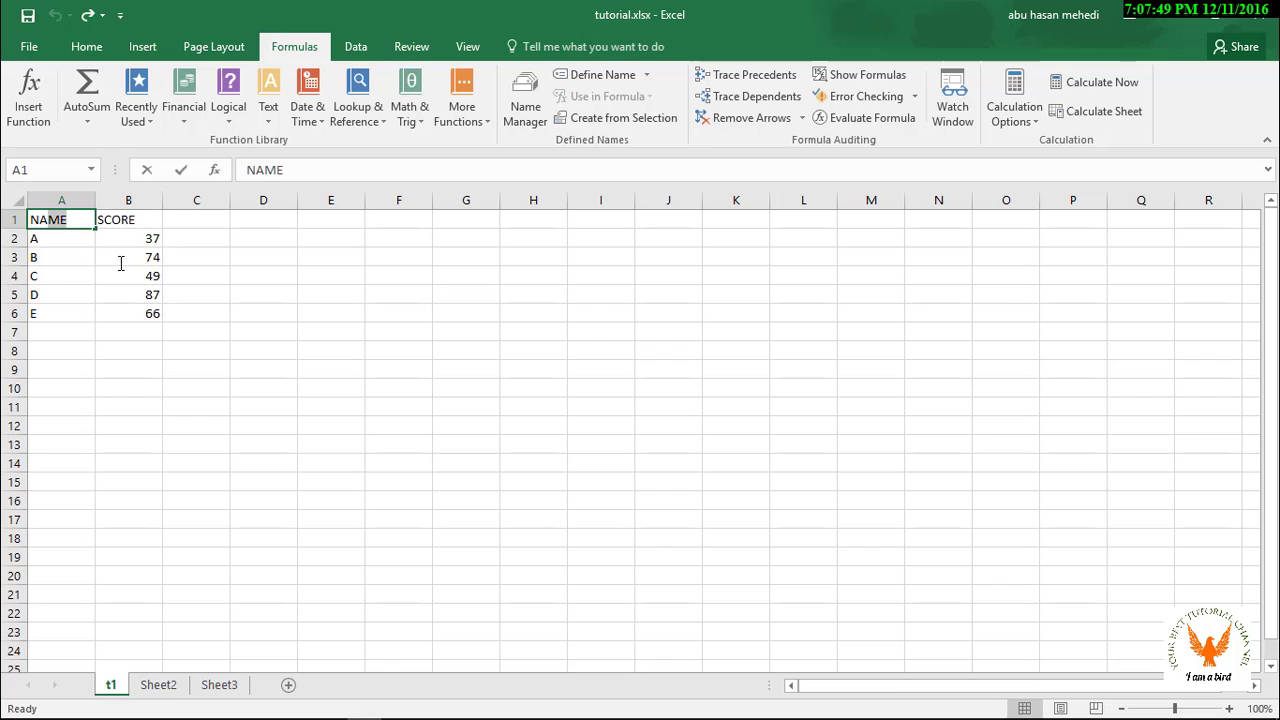
{"action": "left_click", "coordinate": [125, 352]}
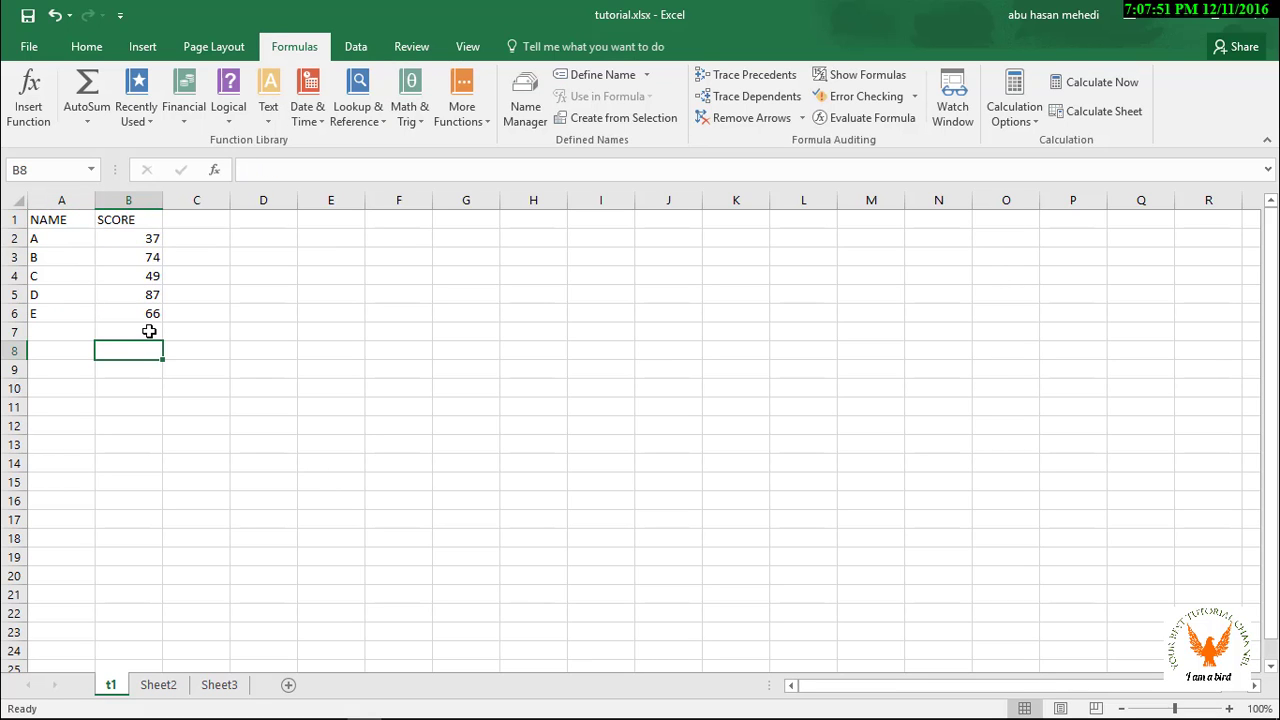
{"action": "left_click", "coordinate": [149, 331]}
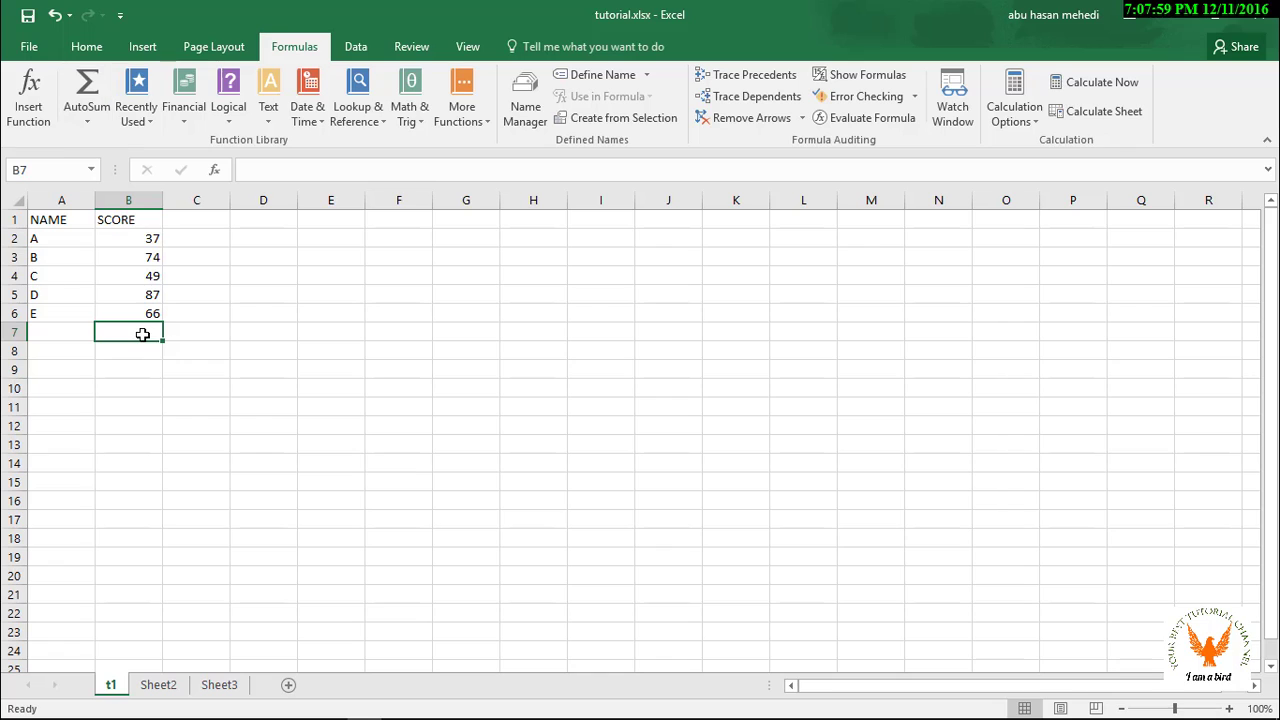
{"action": "left_click_drag", "start_coordinate": [143, 240], "coordinate": [146, 310]}
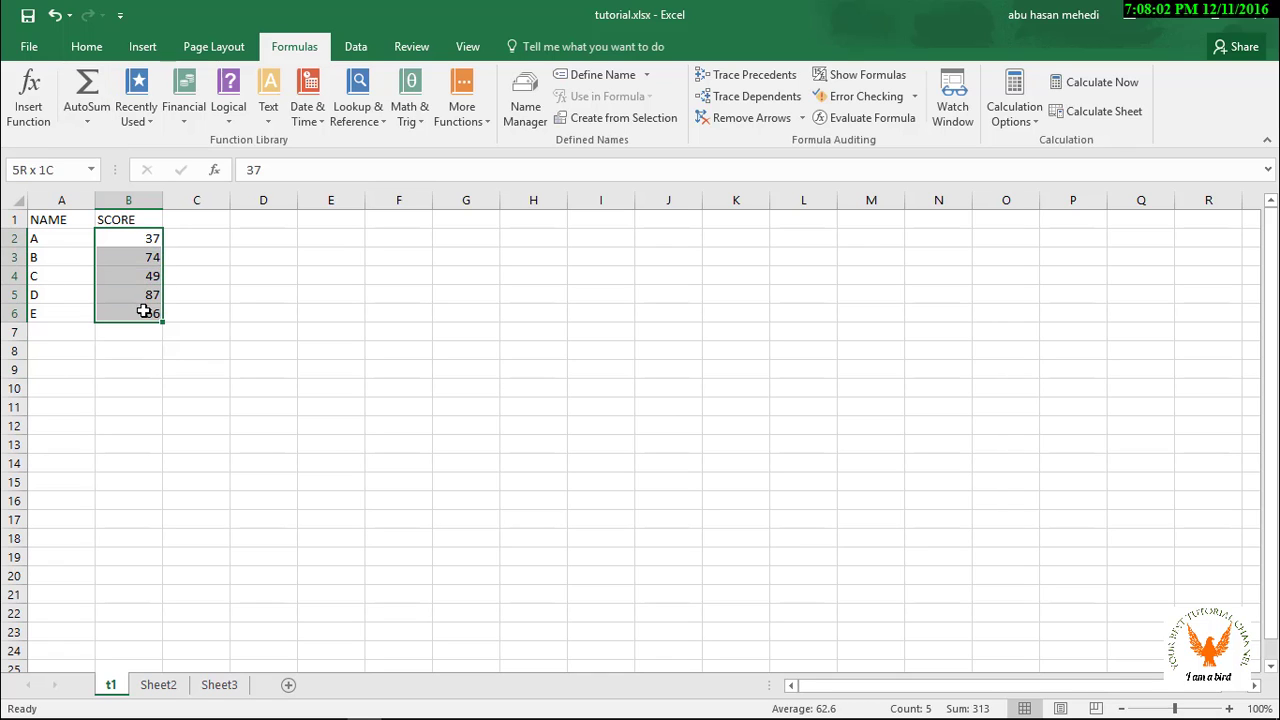
{"action": "left_click", "coordinate": [90, 120]}
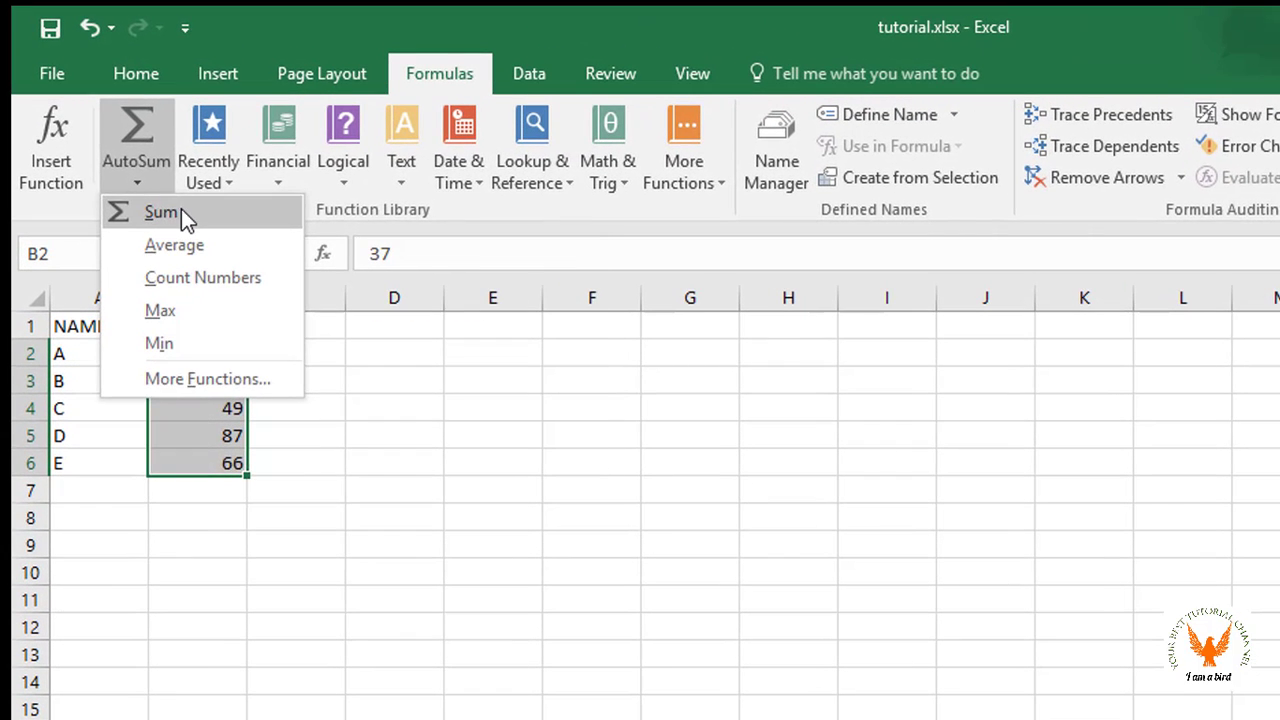
{"action": "left_click", "coordinate": [104, 145]}
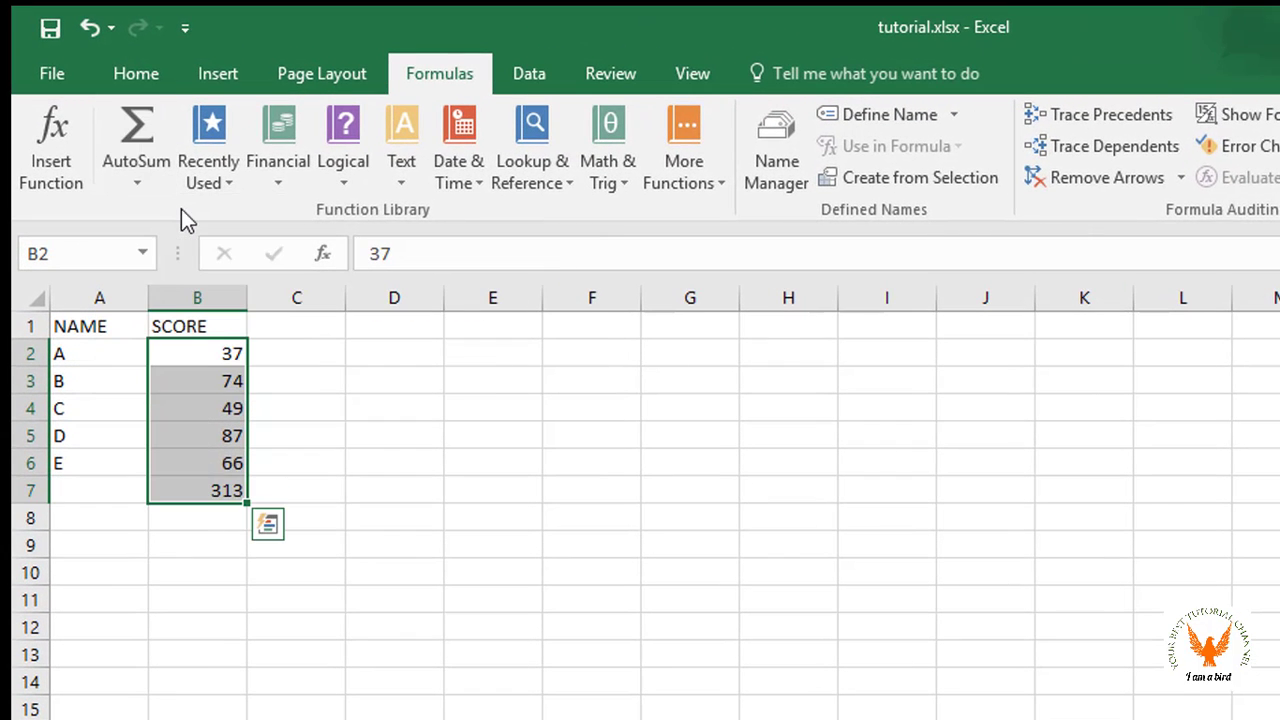
{"action": "left_click", "coordinate": [229, 491]}
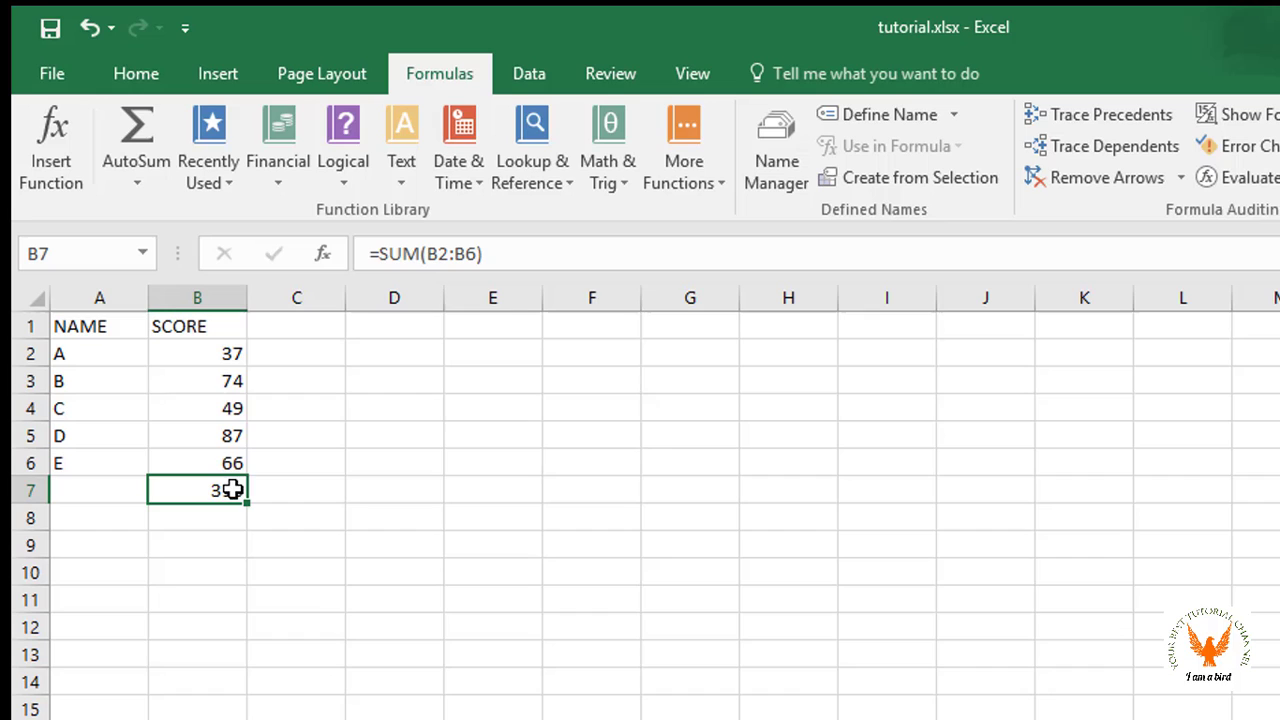
{"action": "key", "text": "ctrl+z"}
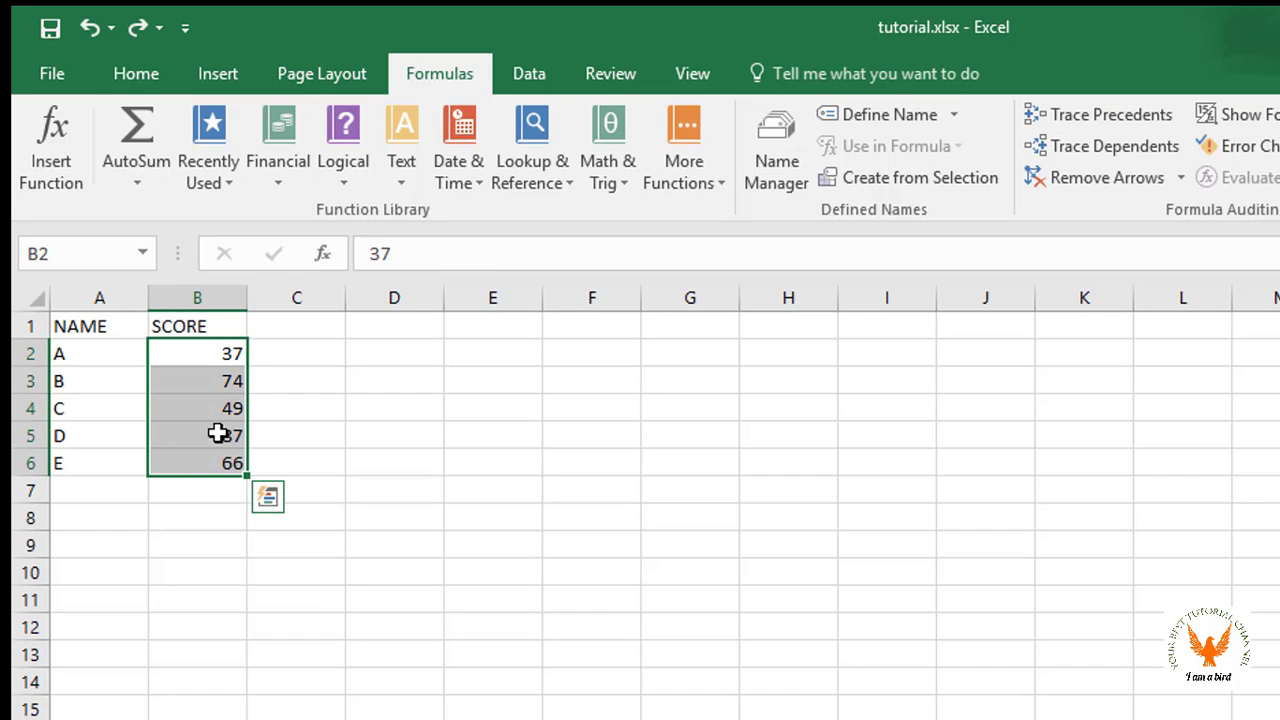
Try AutoSum Average in B7 (62.6), then replace it with =MIN(B2:B6) showing 37.
{"action": "left_click", "coordinate": [137, 181]}
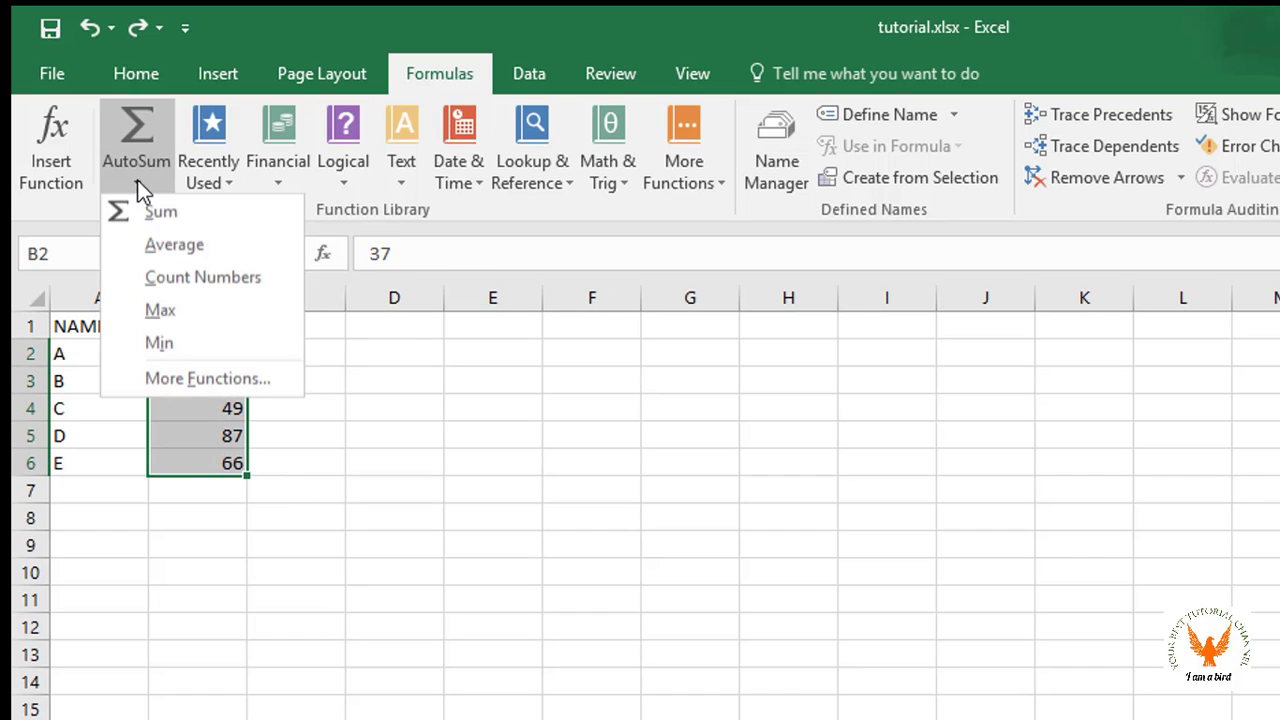
{"action": "left_click", "coordinate": [162, 240]}
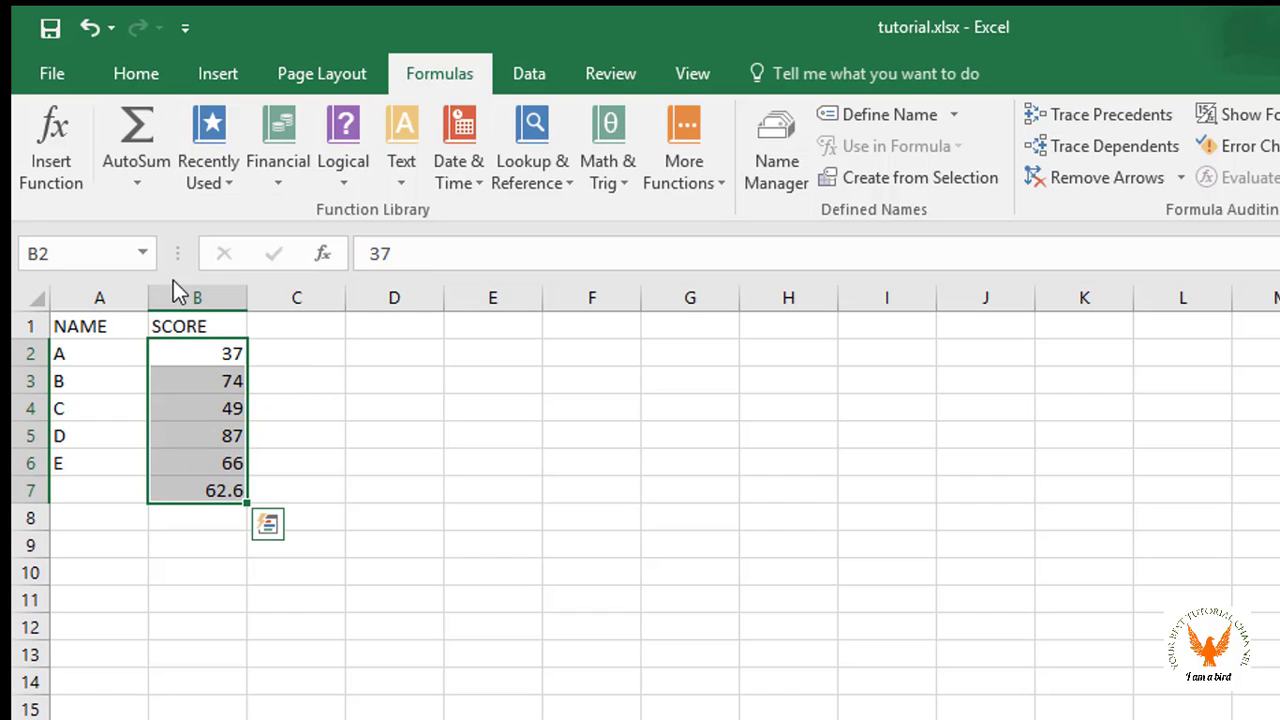
{"action": "left_click", "coordinate": [220, 488]}
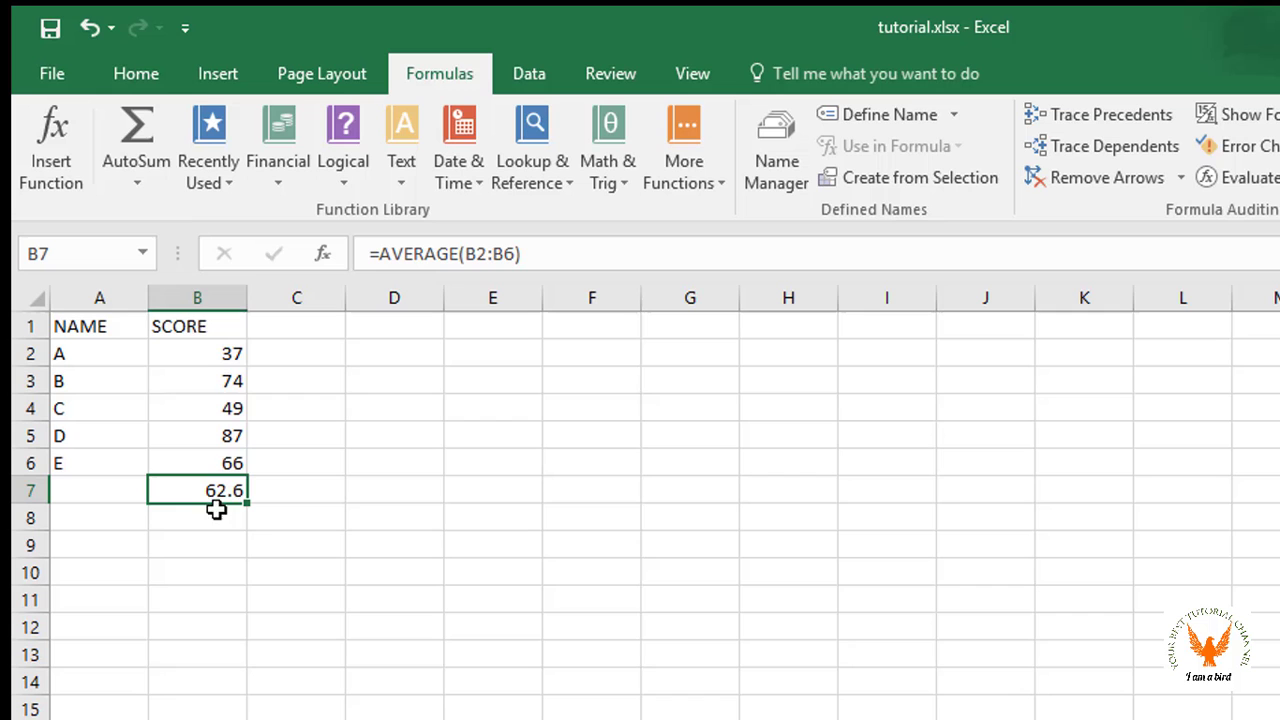
{"action": "left_click", "coordinate": [135, 181]}
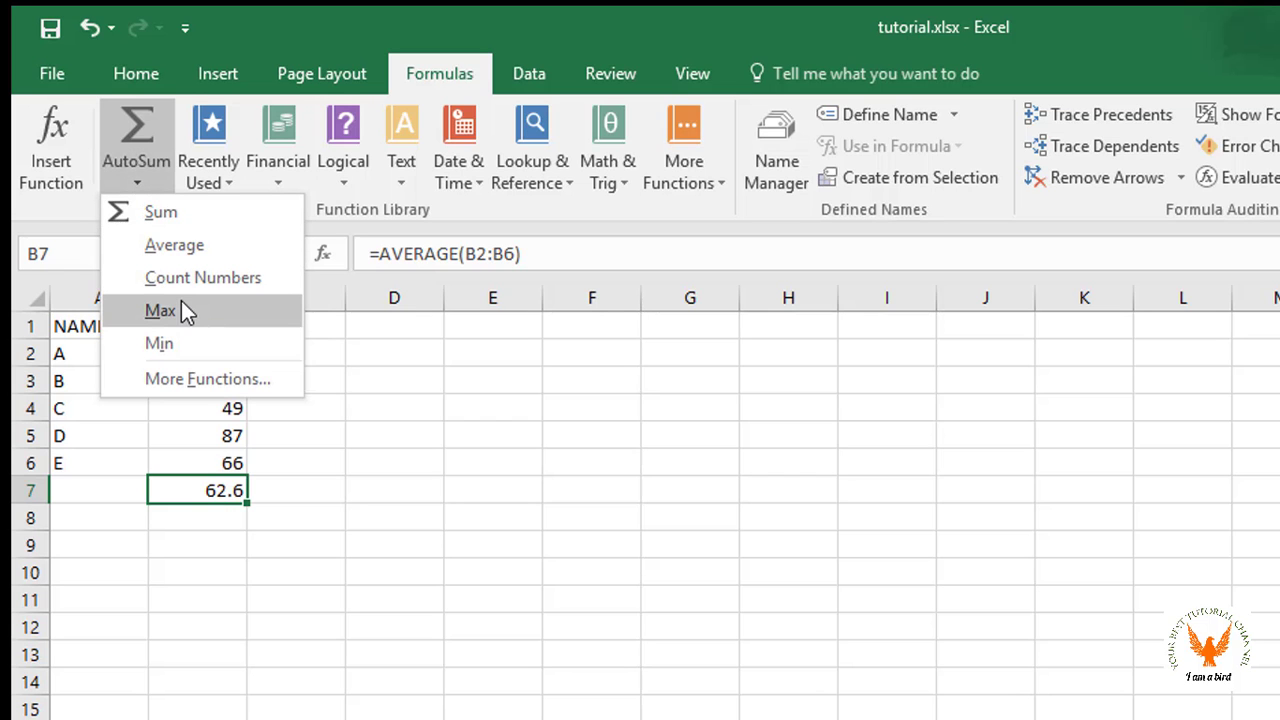
{"action": "left_click", "coordinate": [174, 343]}
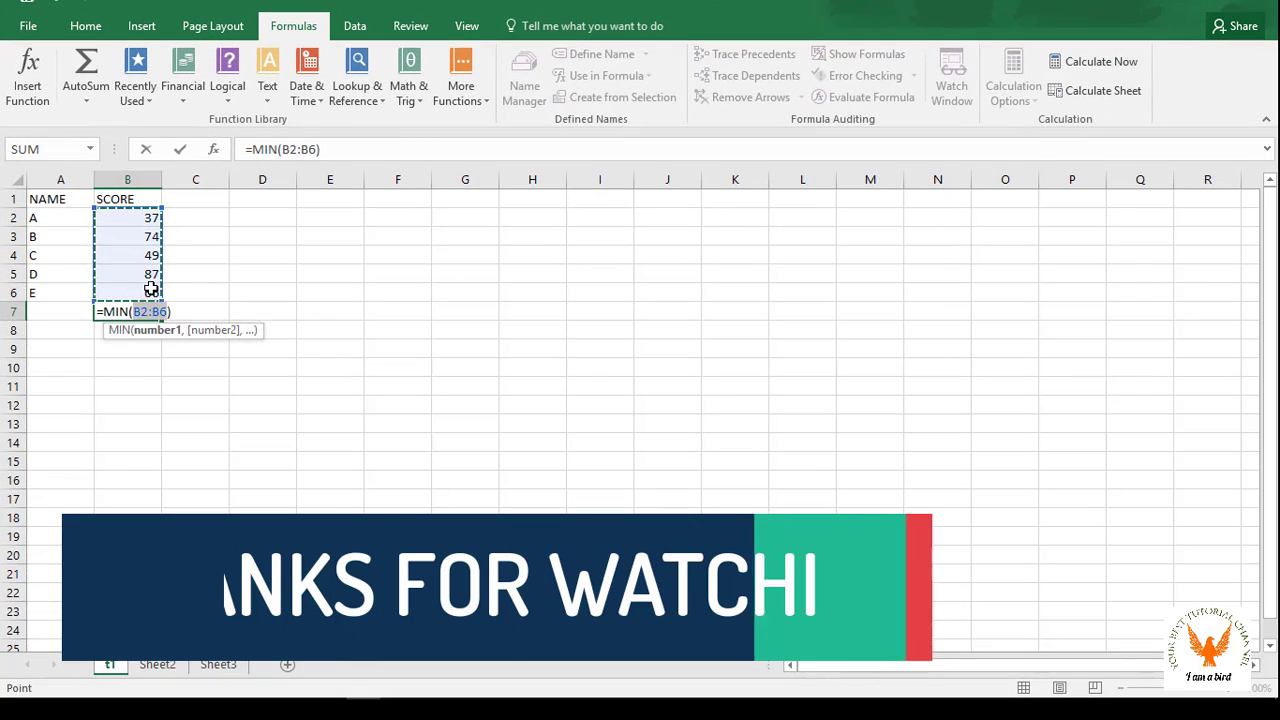
{"action": "key", "text": "Return"}
{"action": "left_click", "coordinate": [149, 311]}
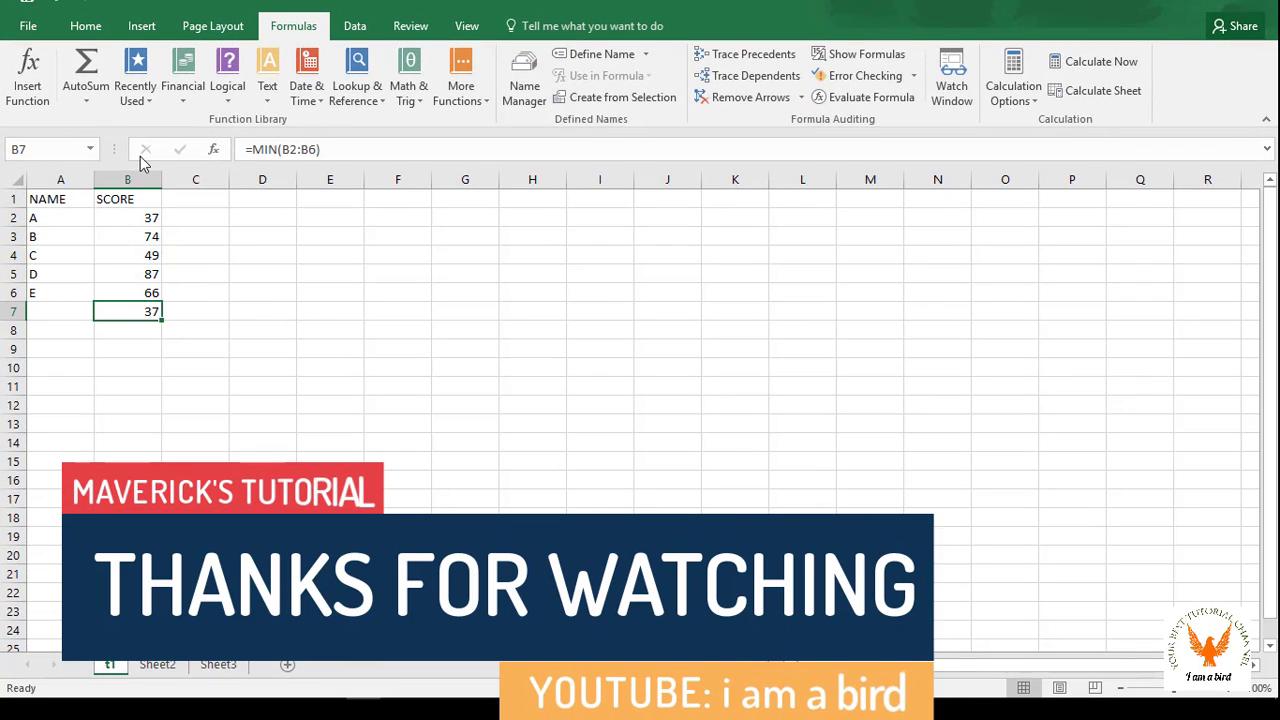